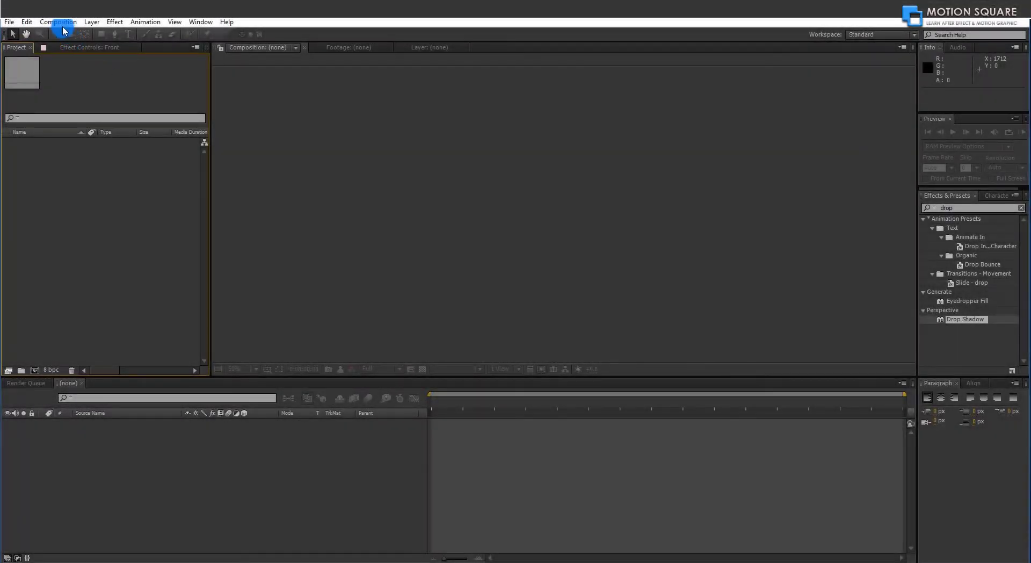
- Create a 1920×1080, 30 fps, 10-second composition named 'Progress Bar' with a Medium Cyan background
left_click(60, 22)
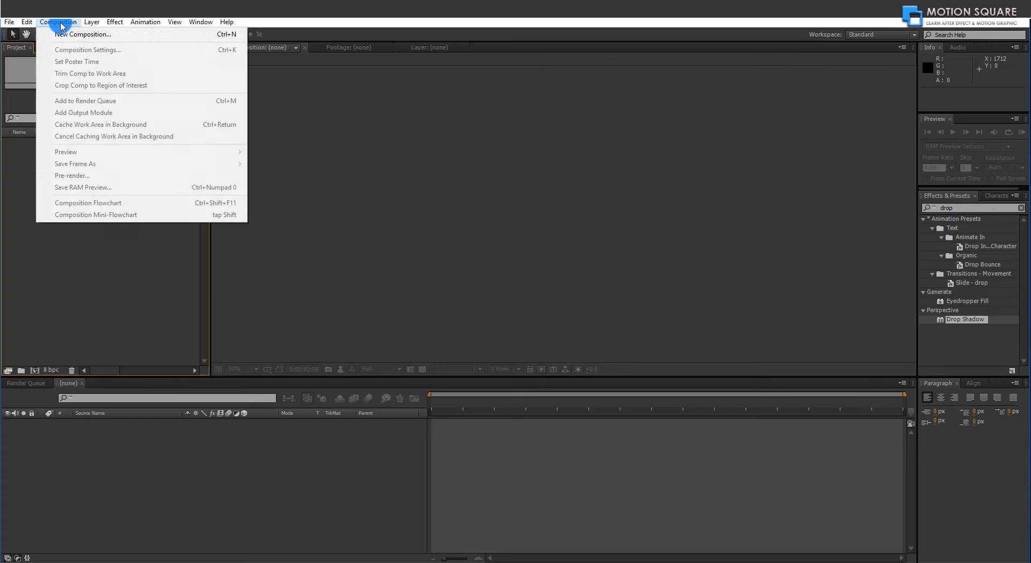
left_click(71, 35)
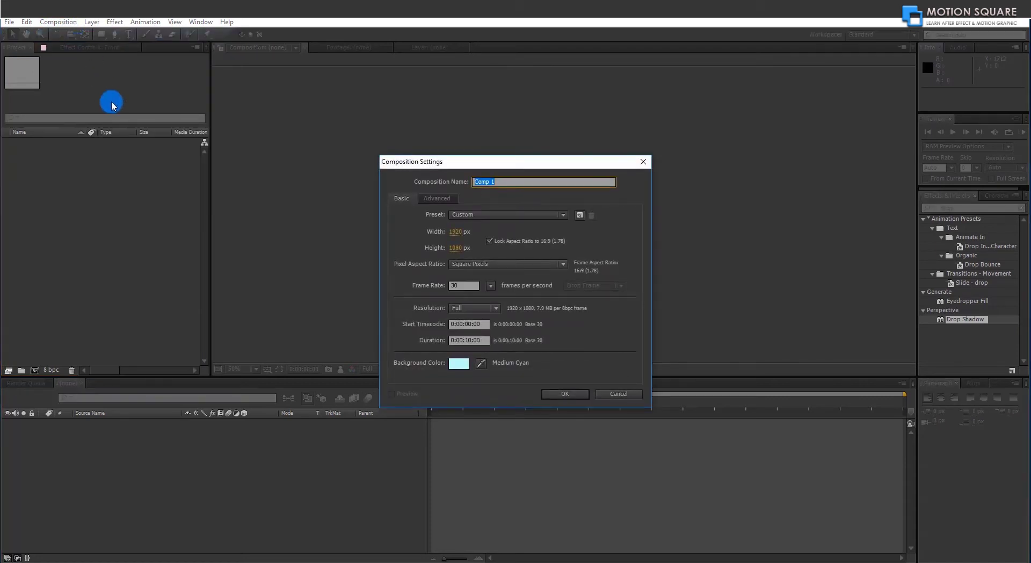
type("Progress Bar")
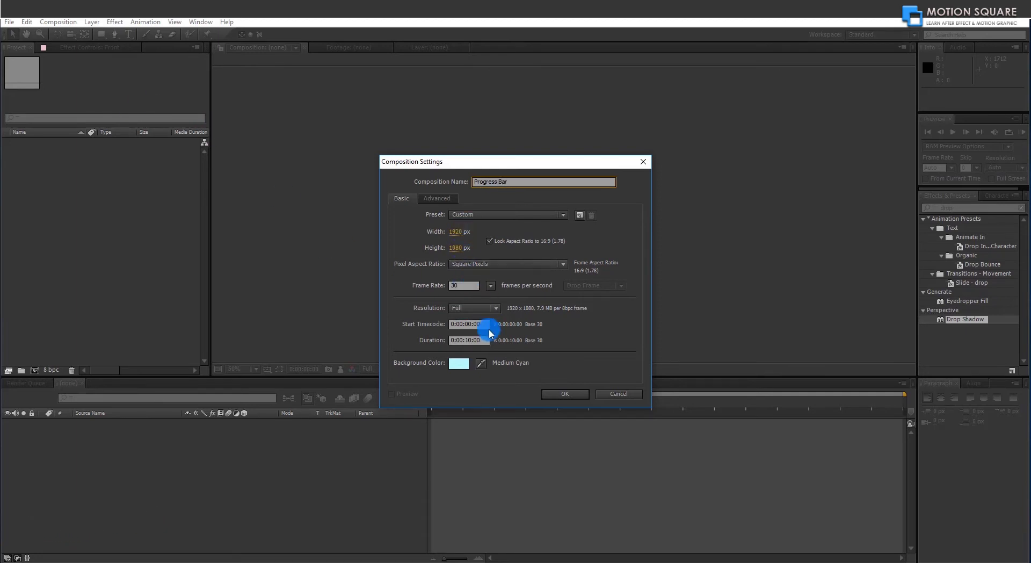
left_click(563, 394)
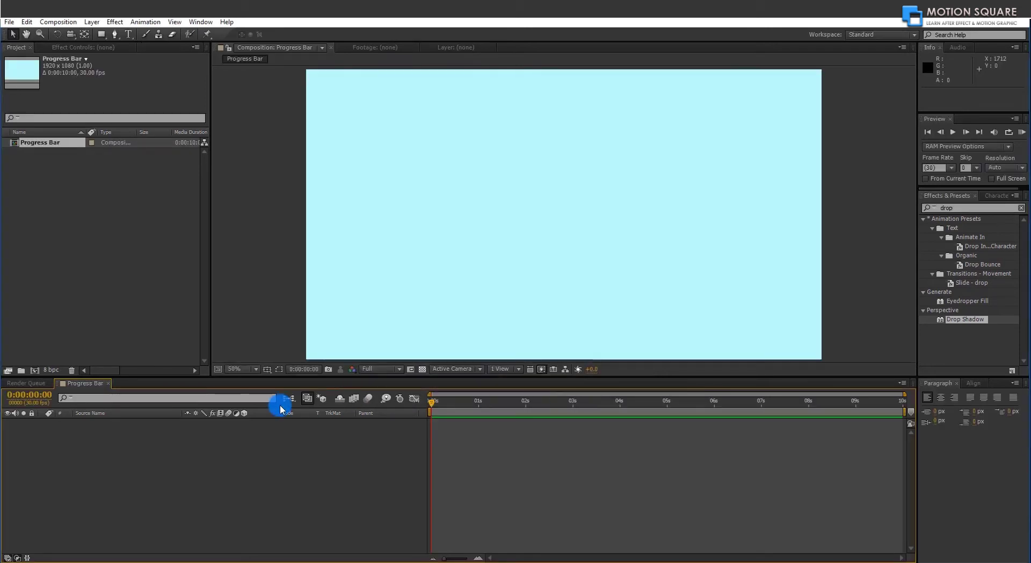
- Add an empty shape layer to the timeline and rename it 'Side 1'
right_click(129, 447)
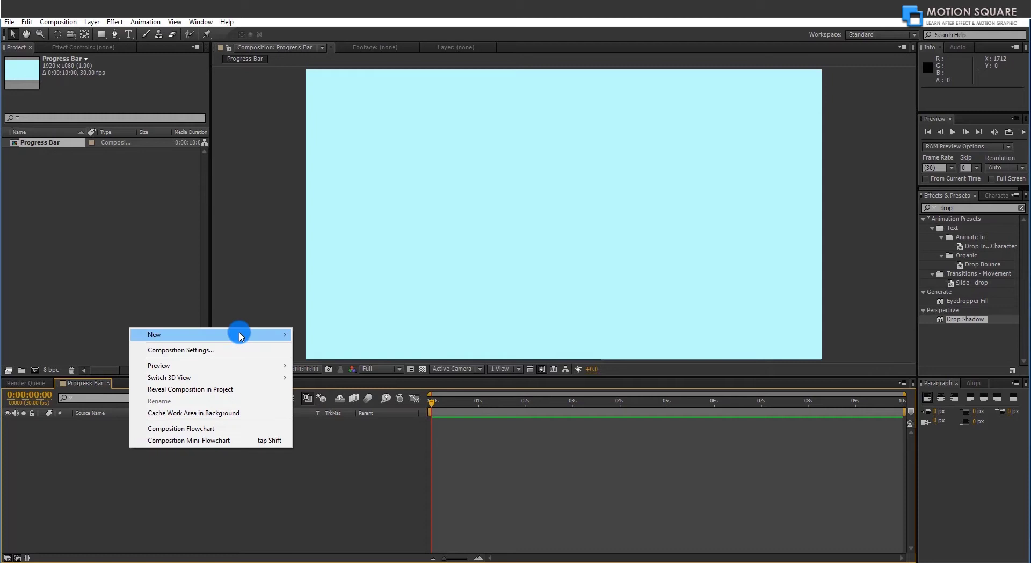
mouse_move(270, 336)
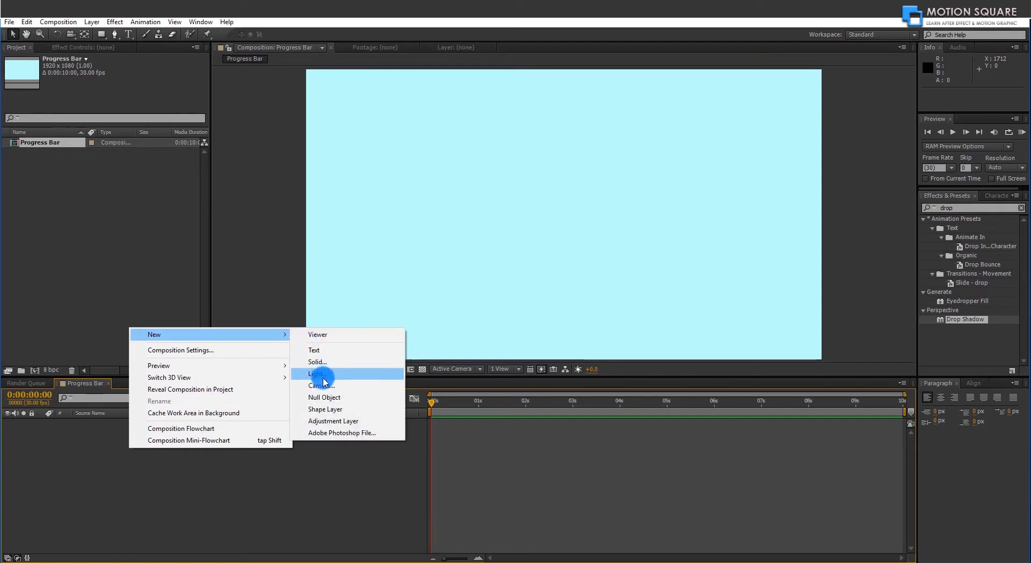
left_click(326, 409)
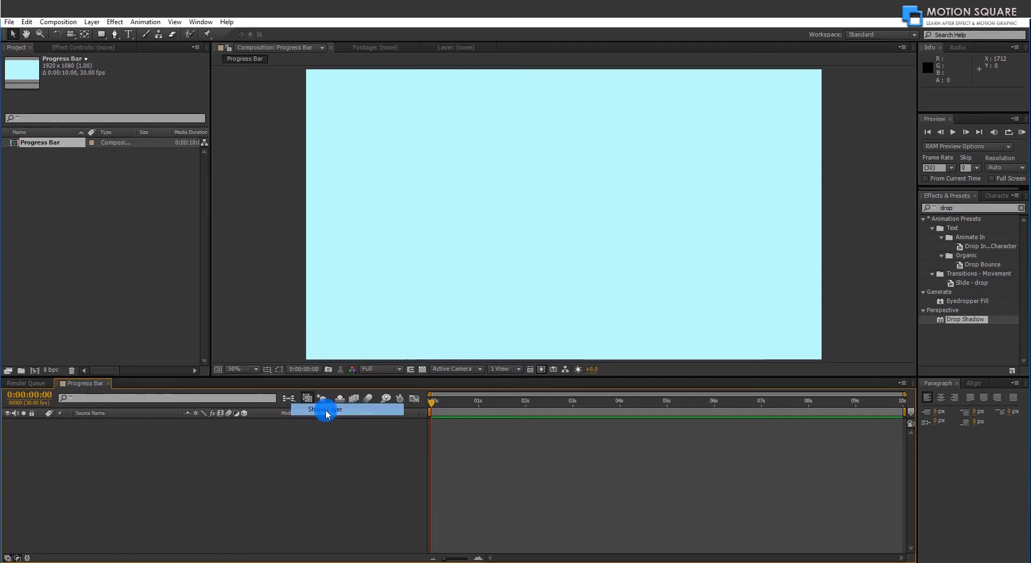
left_click(122, 422)
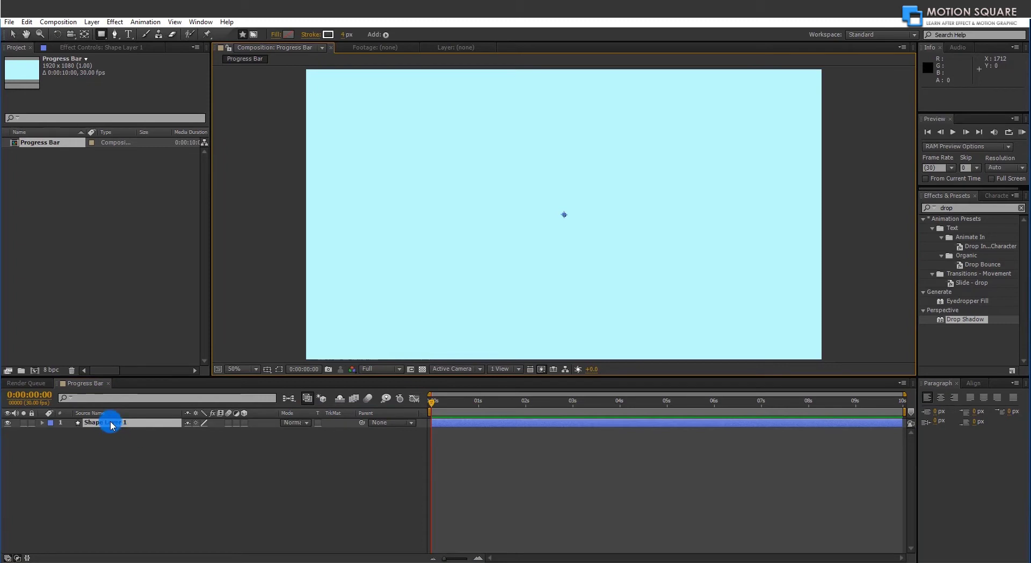
right_click(111, 423)
left_click(135, 414)
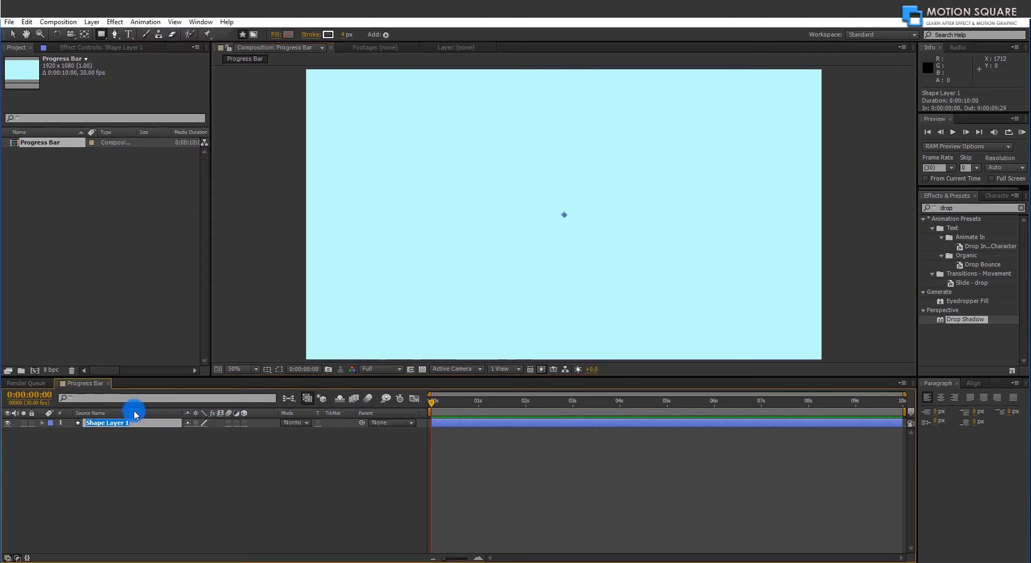
type("Side")
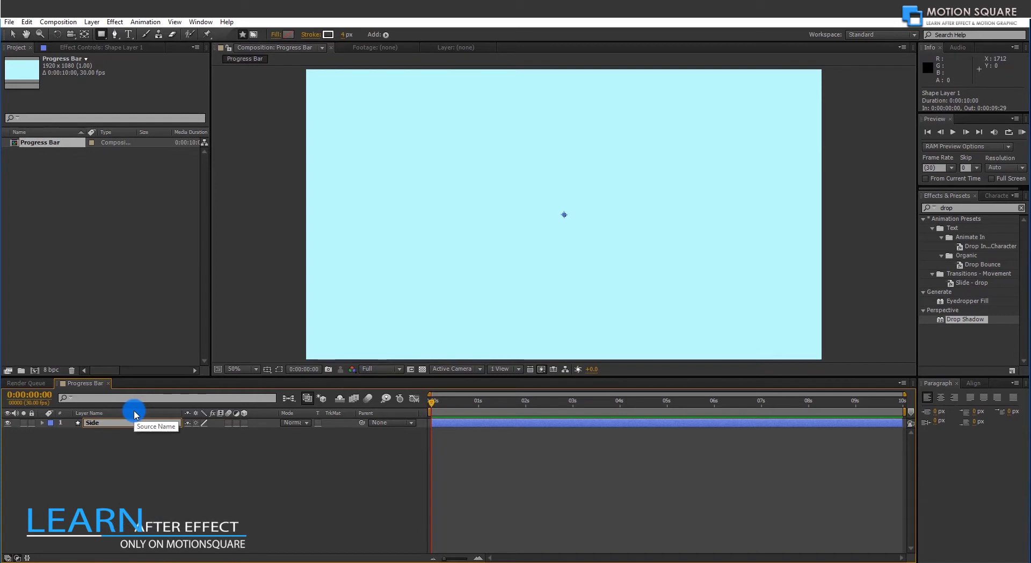
type(" 1")
left_click(136, 462)
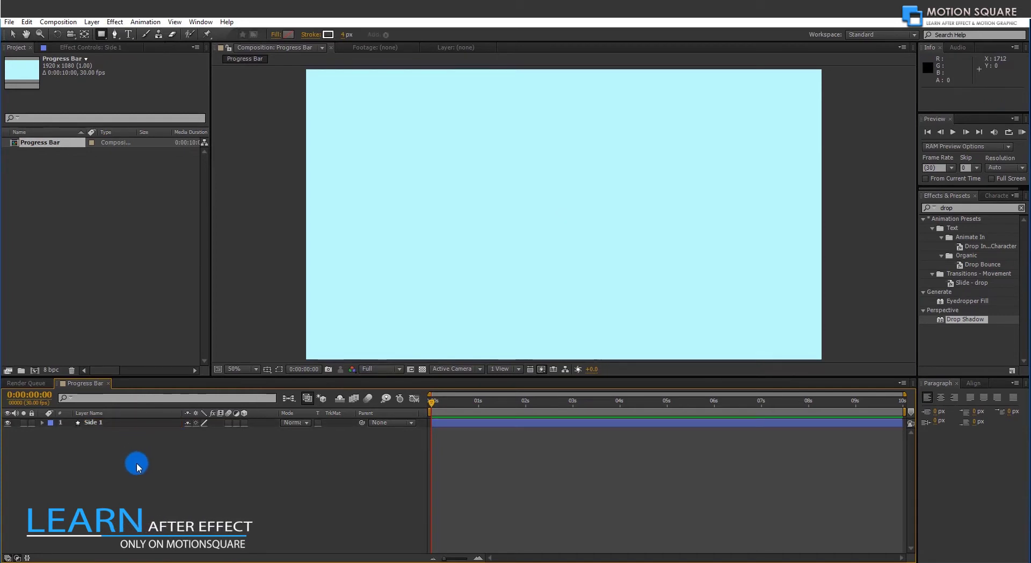
- Add an Ellipse Path and a Stroke to the Side 1 layer's contents
left_click(43, 422)
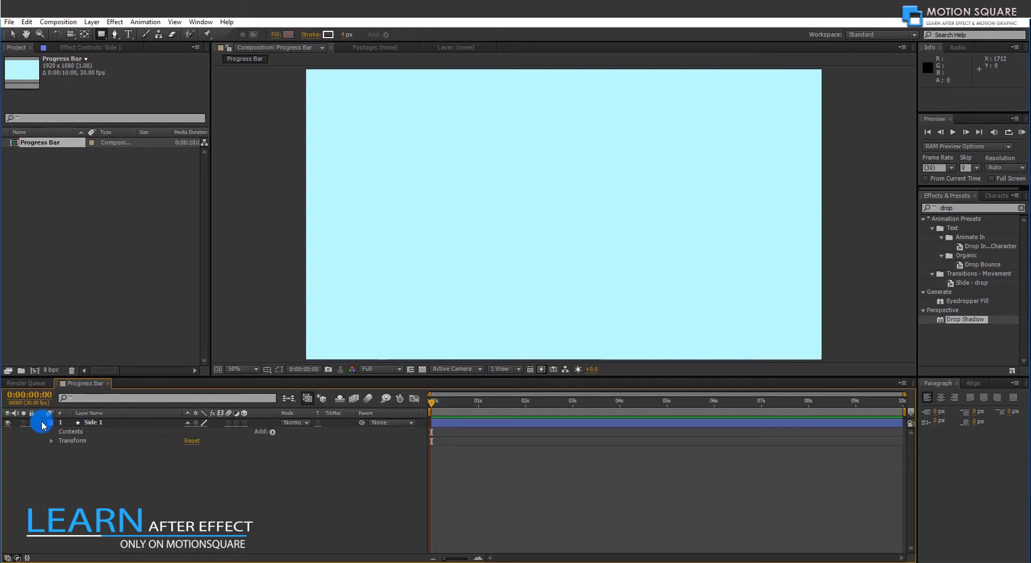
left_click(272, 431)
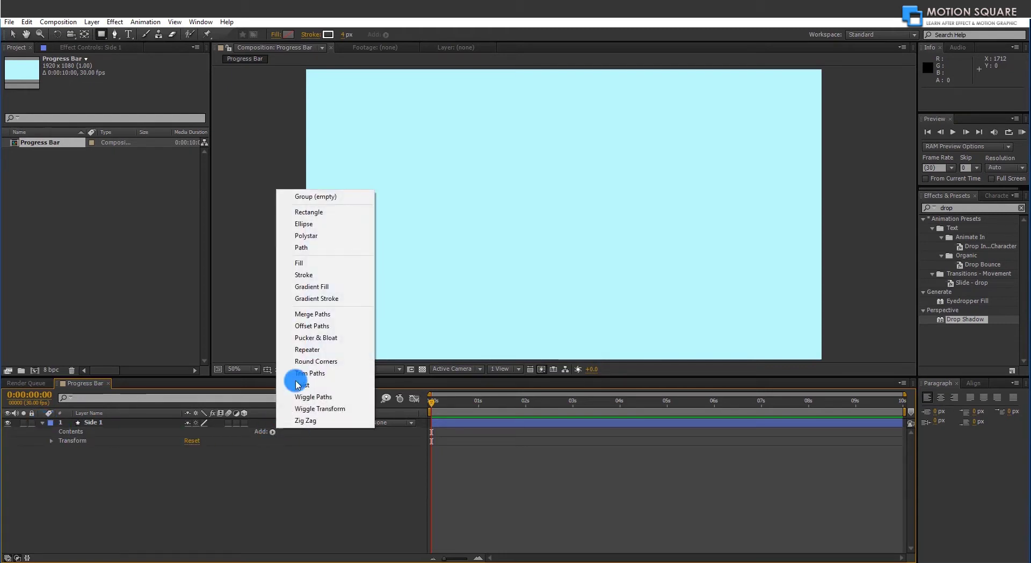
left_click(304, 223)
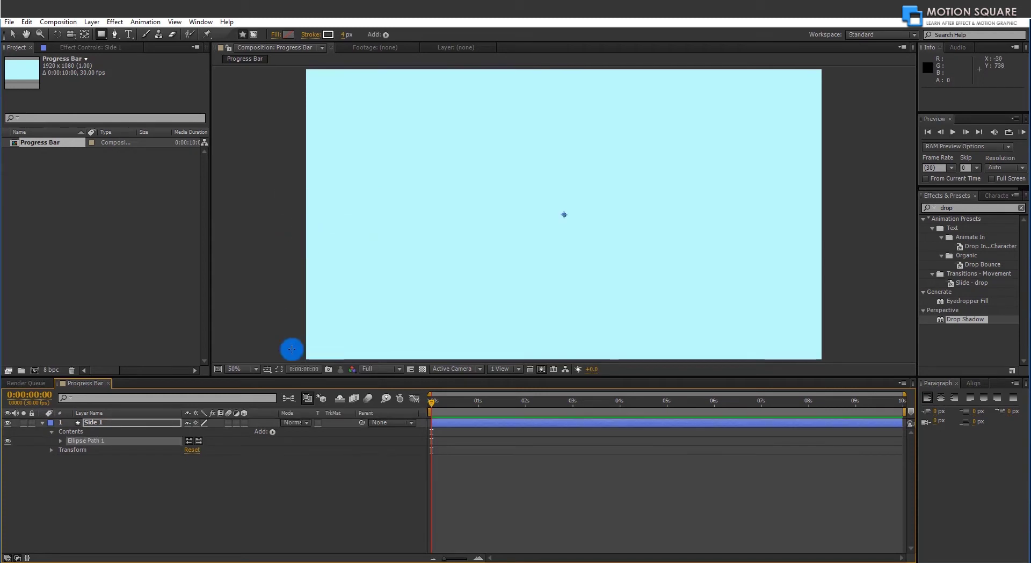
left_click(274, 433)
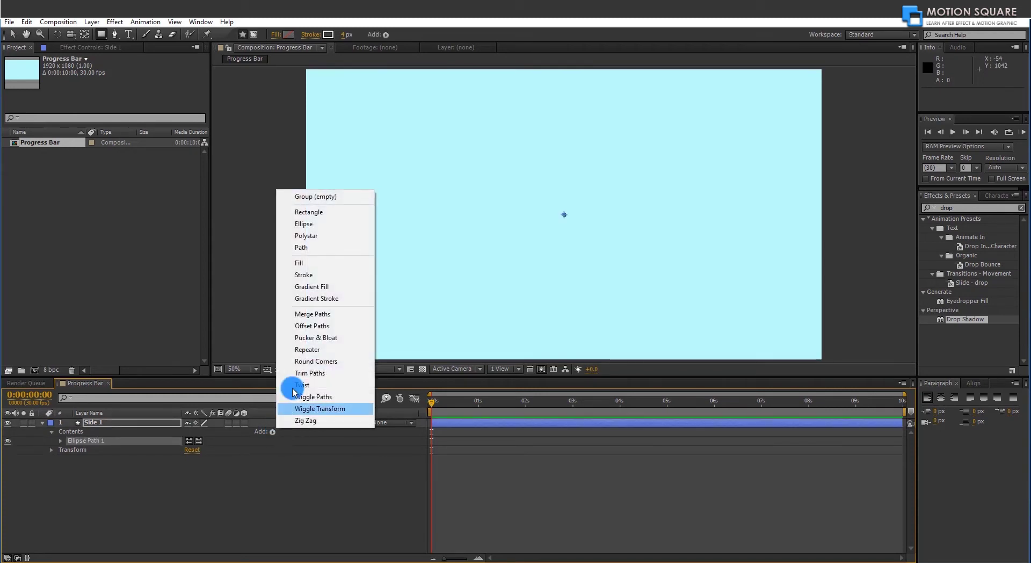
left_click(322, 277)
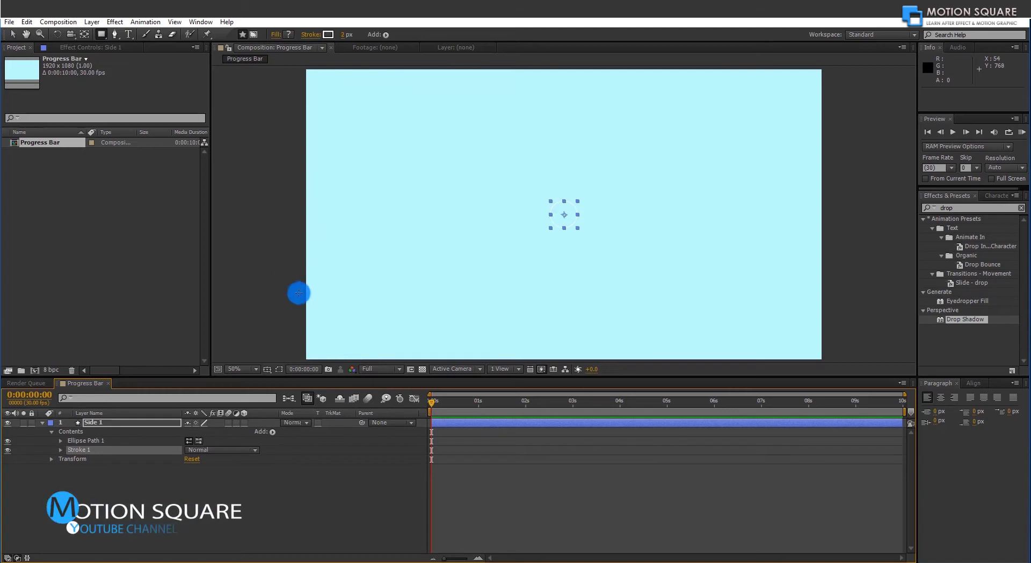
- Set Side 1's Stroke 1 colour to dark blue (RGB 0, 0, 255)
left_click(60, 449)
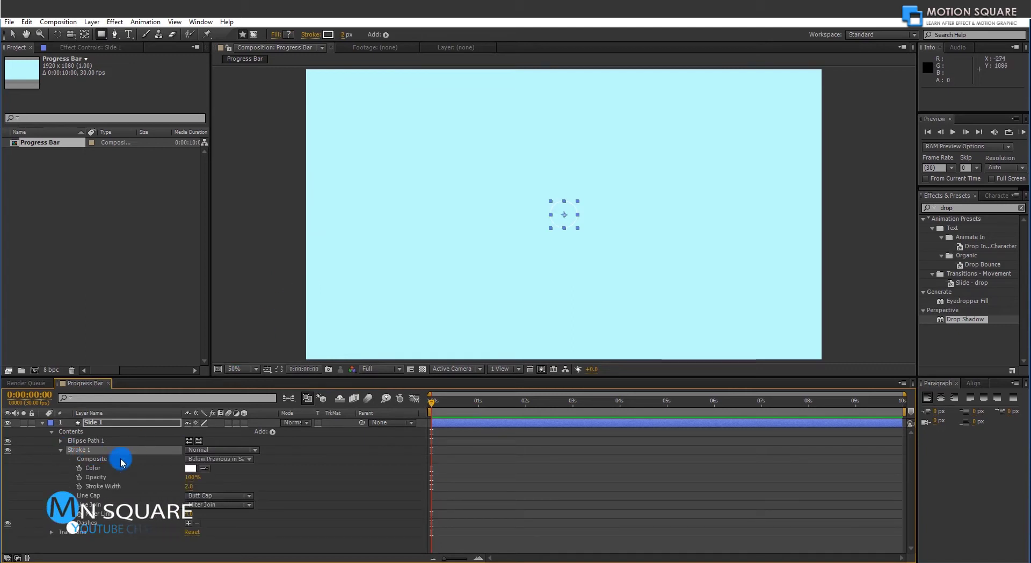
left_click(191, 468)
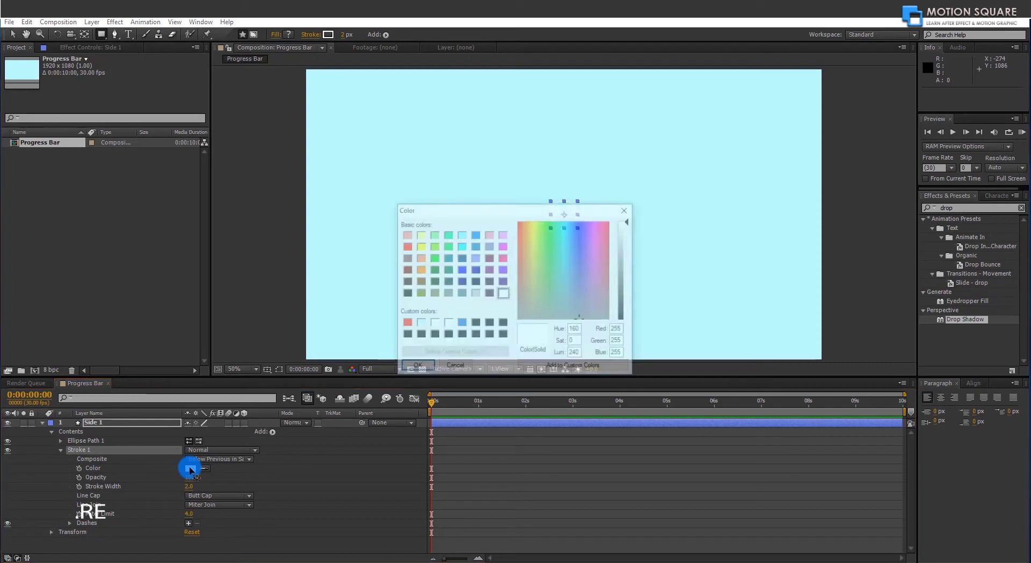
left_click(464, 272)
left_click(414, 367)
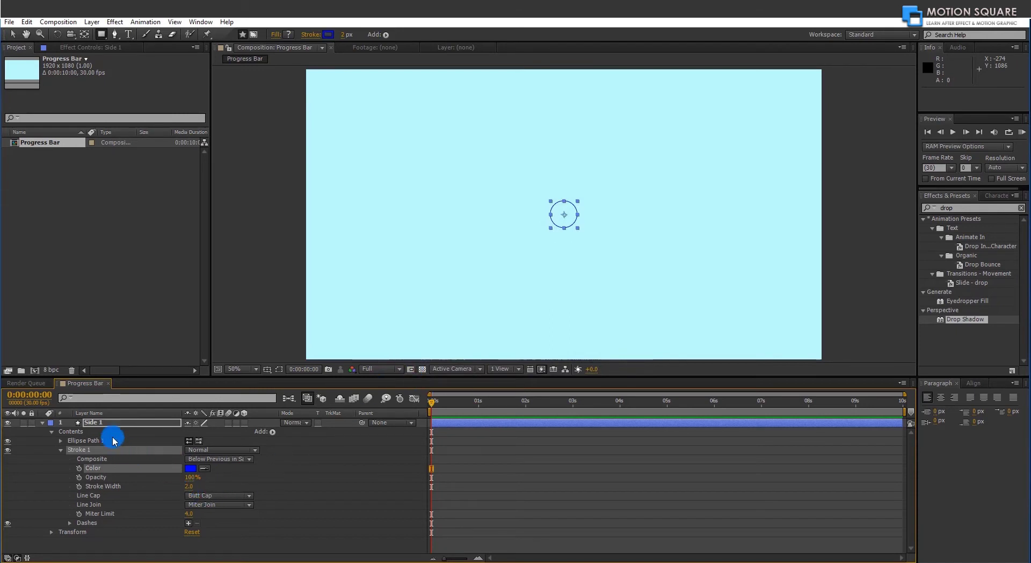
- Scale the Side 1 ring up to 212% and collapse its properties
left_click(99, 422)
key("s")
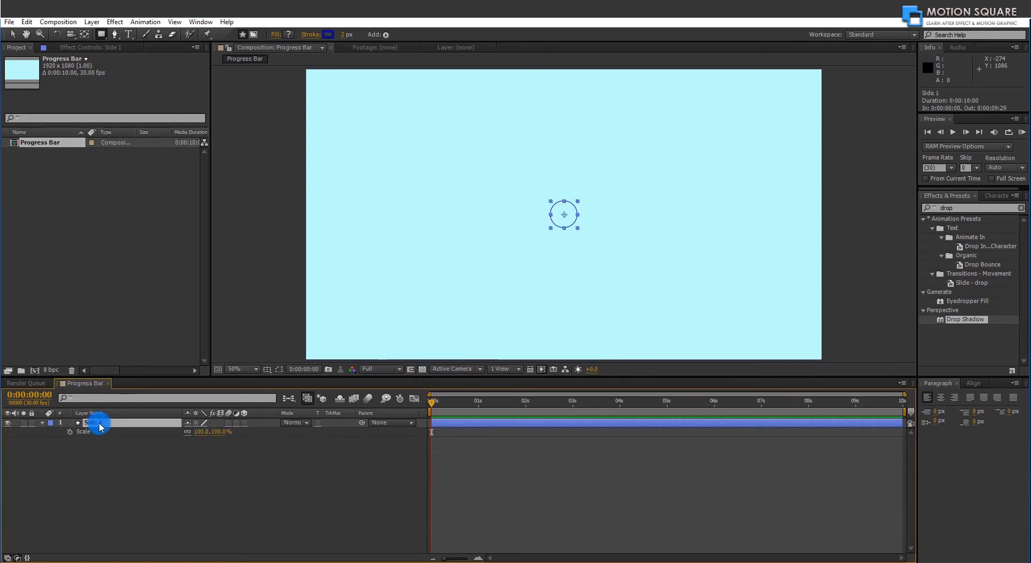
left_click_drag(202, 431, 260, 430)
left_click(260, 492)
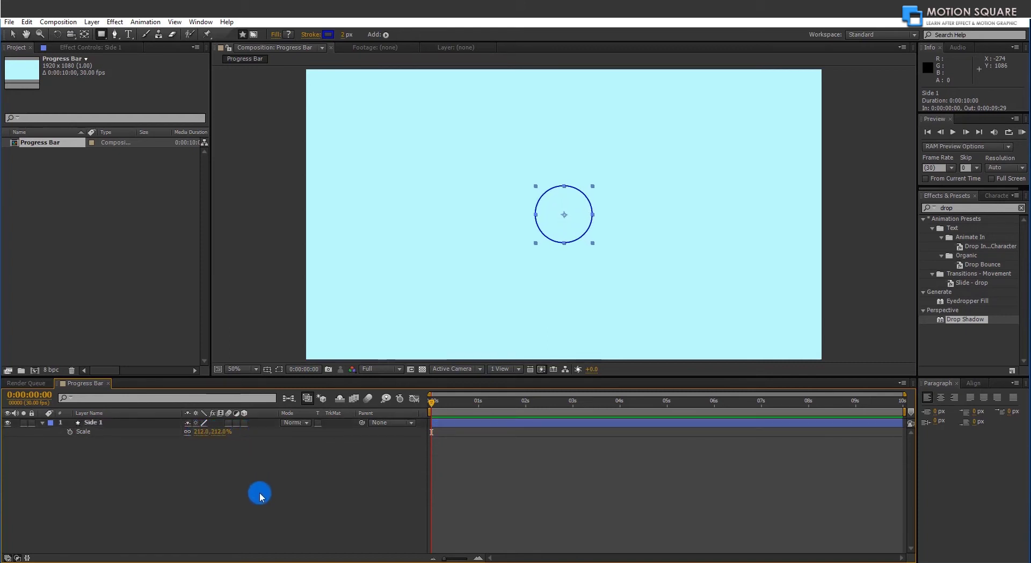
left_click(42, 423)
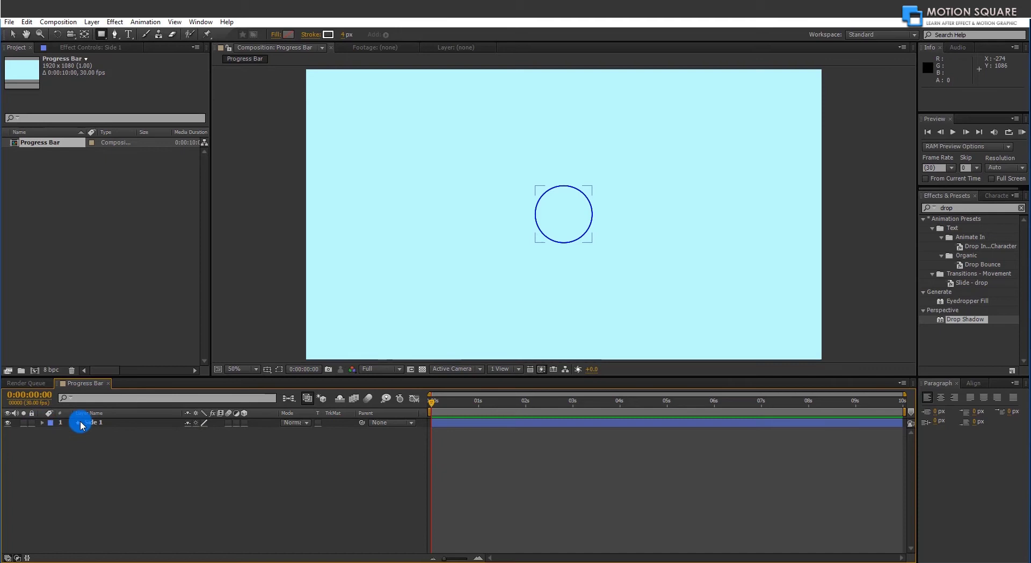
left_click(89, 423)
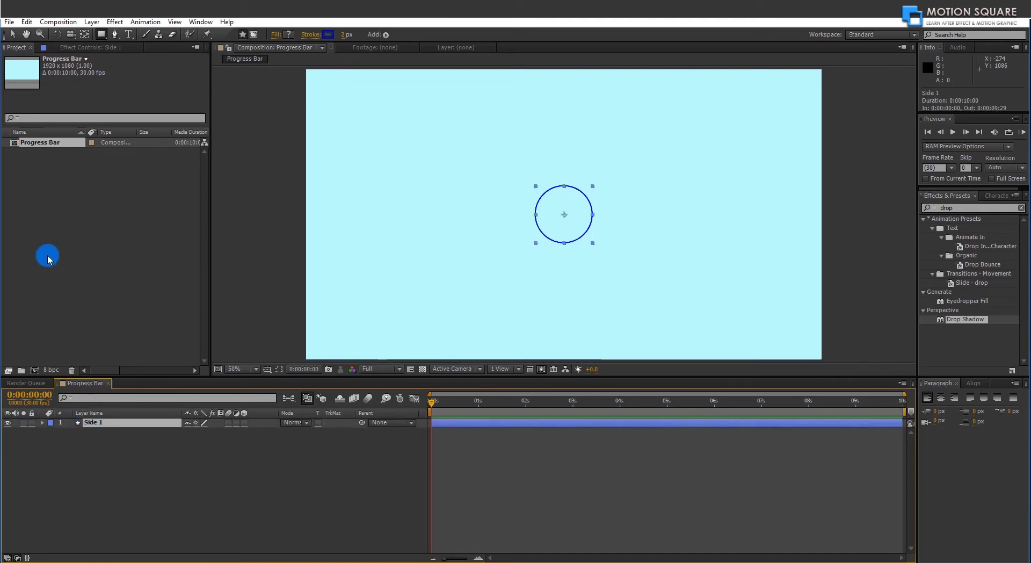
- Duplicate Side 1 and rename the copy 'Middle Progress Bar'
key("ctrl+d")
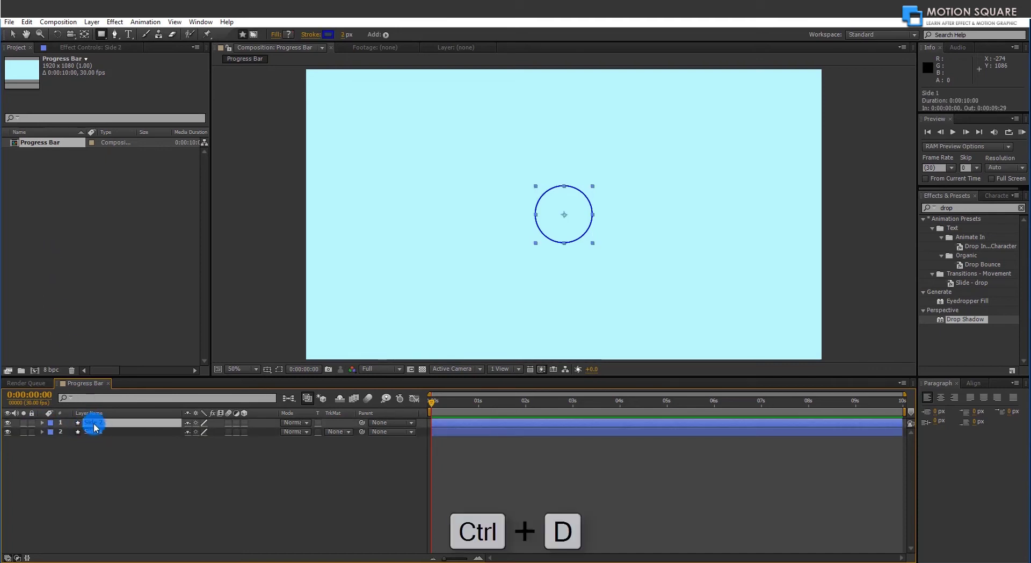
right_click(93, 424)
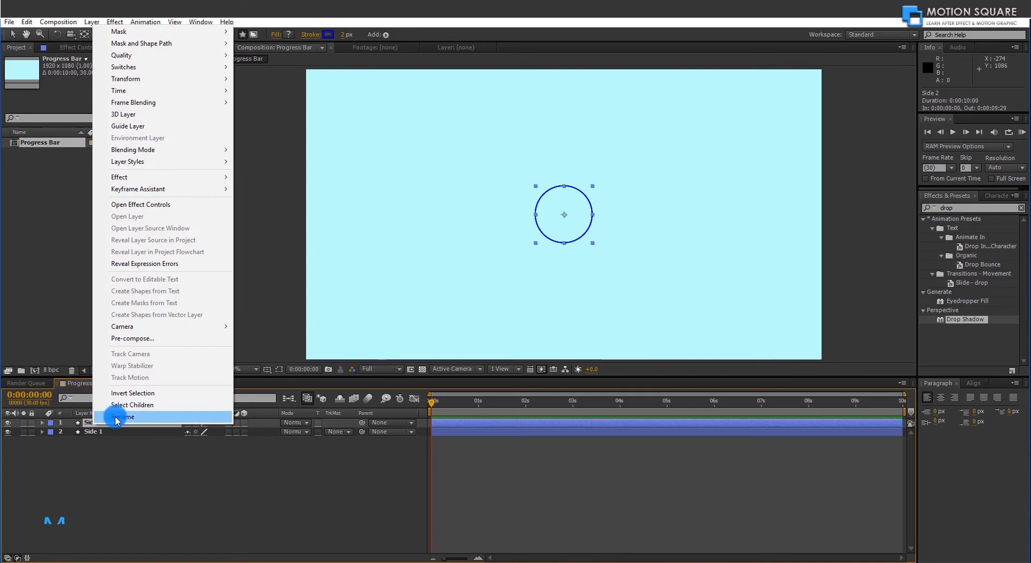
left_click(116, 417)
type("Middl")
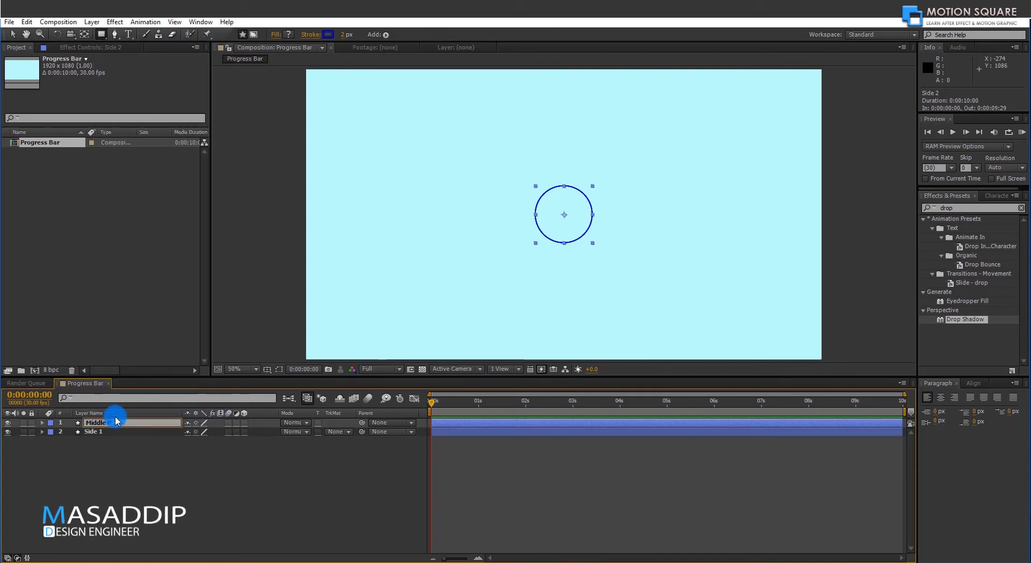
type("e Progress Bar")
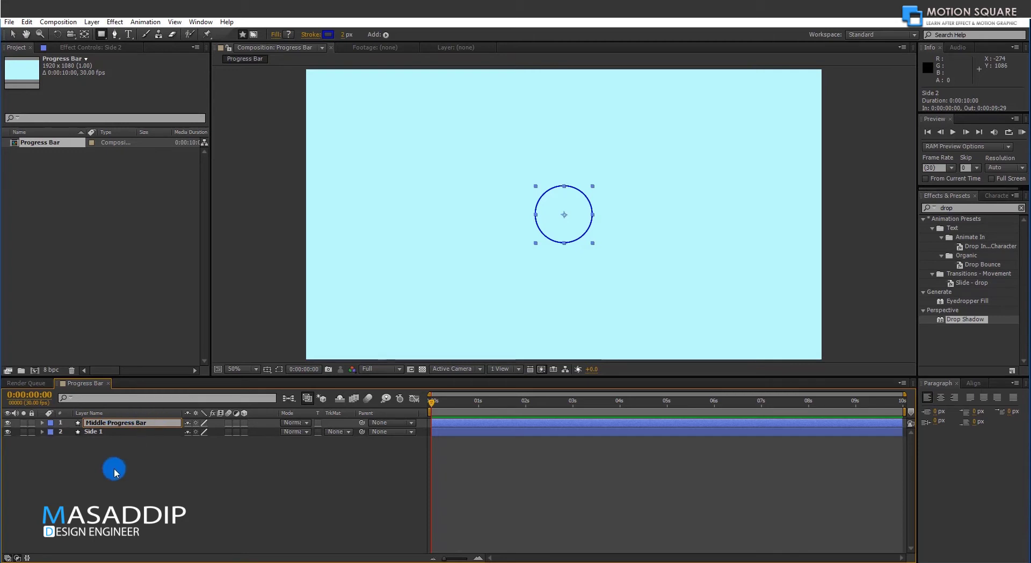
key("Return")
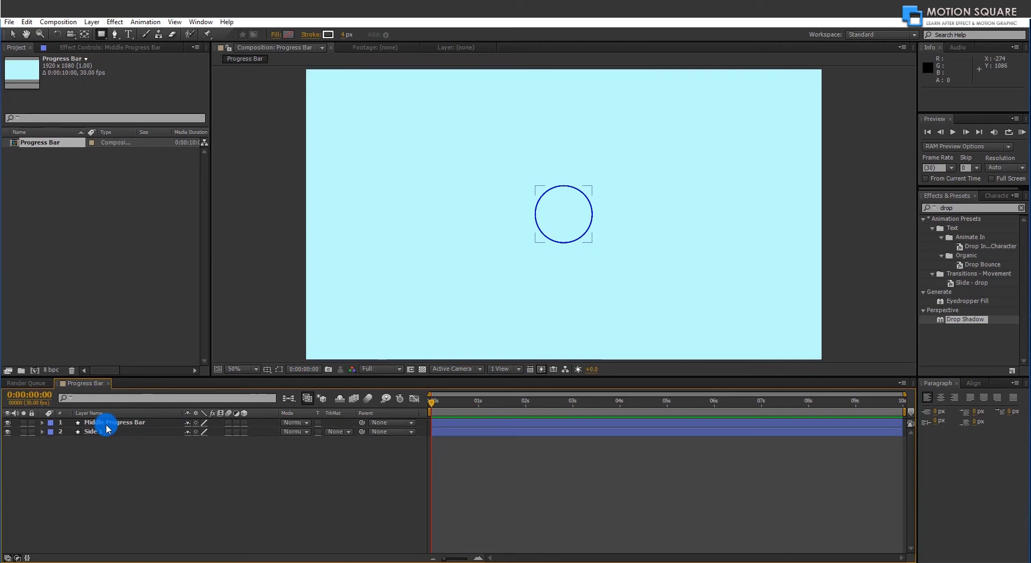
- Scale the Middle Progress Bar ring up to 288% around the inner circle
left_click(106, 423)
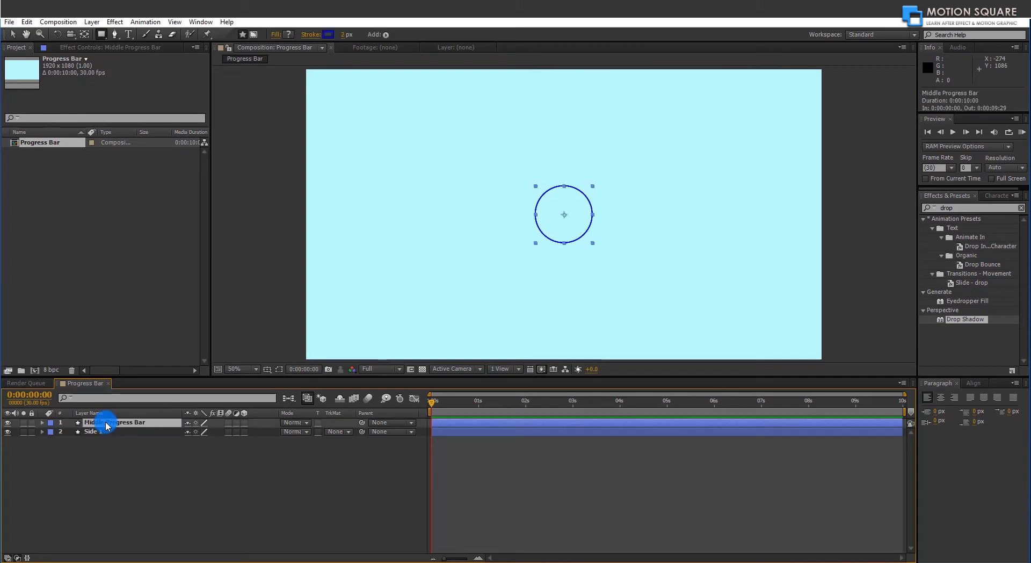
key("s")
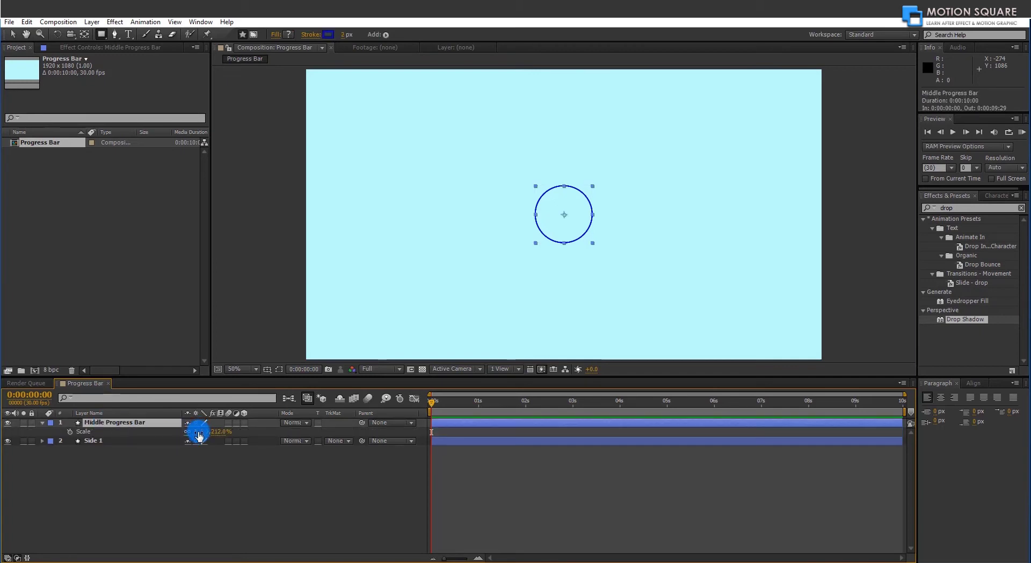
left_click_drag(199, 436, 237, 432)
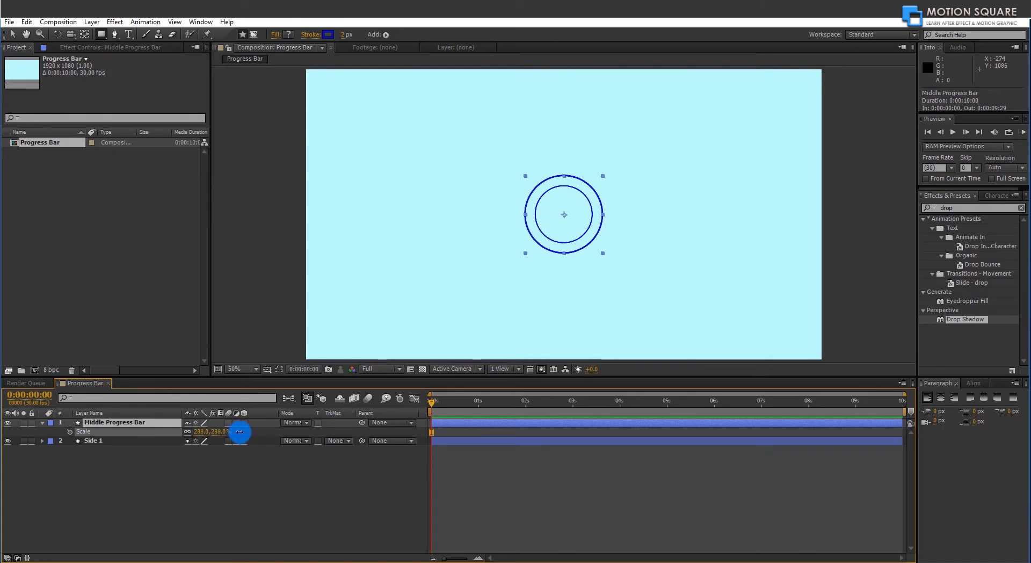
left_click(114, 475)
left_click(100, 424)
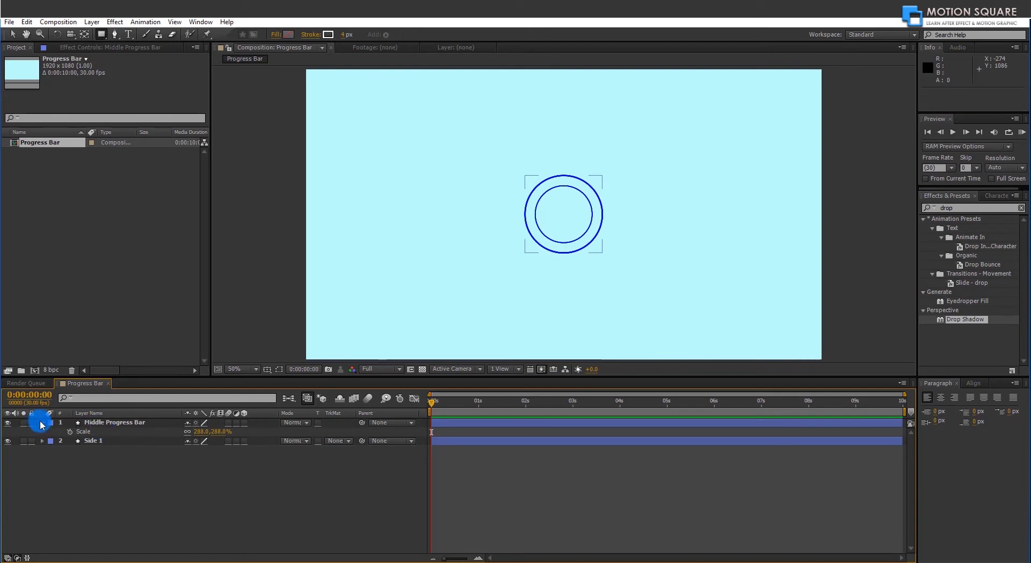
left_click(44, 420)
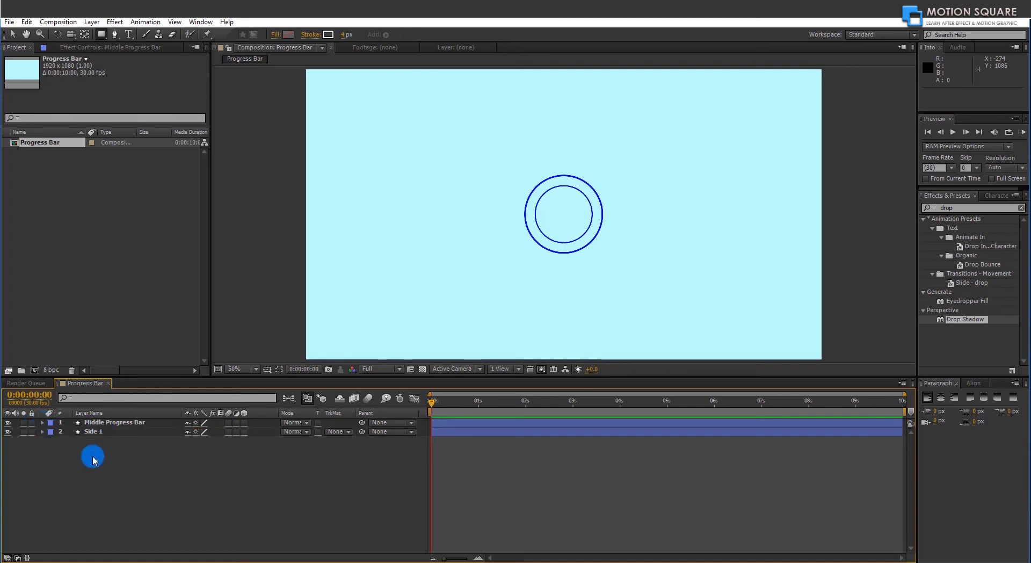
- Duplicate Middle Progress Bar and rename the copy 'Side 2'
key("ctrl+d")
left_click(95, 424)
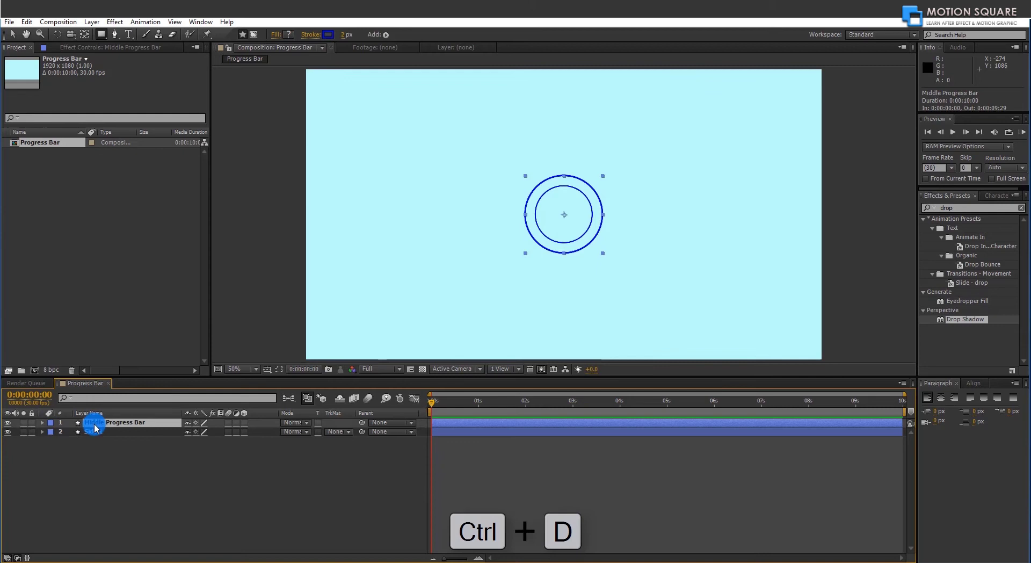
right_click(97, 423)
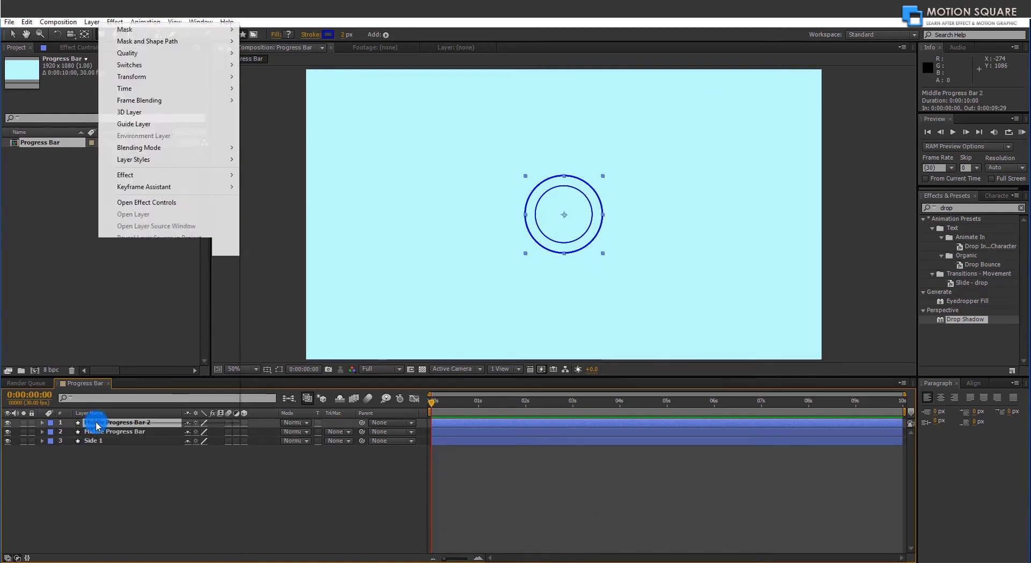
left_click(114, 417)
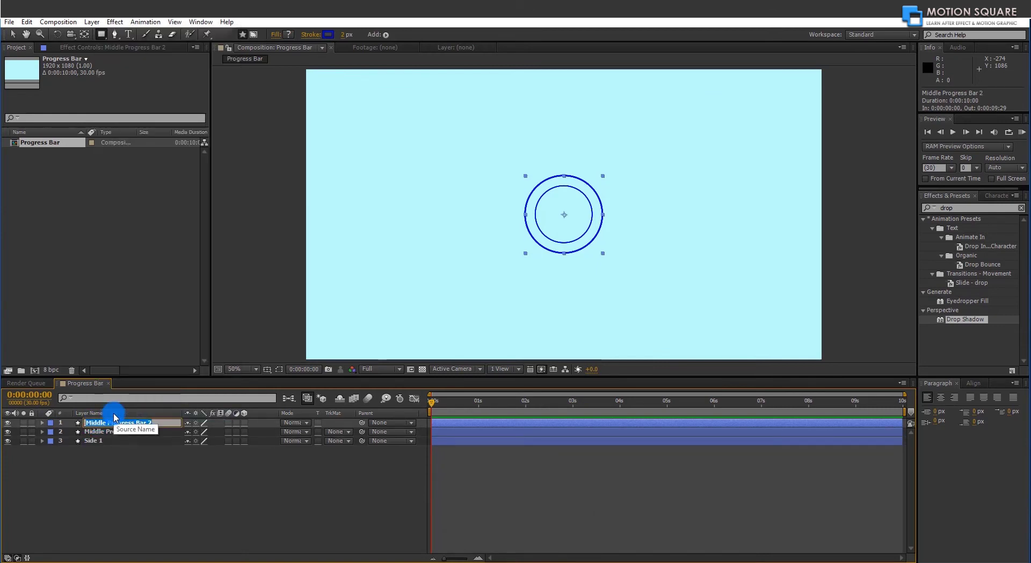
type("Side")
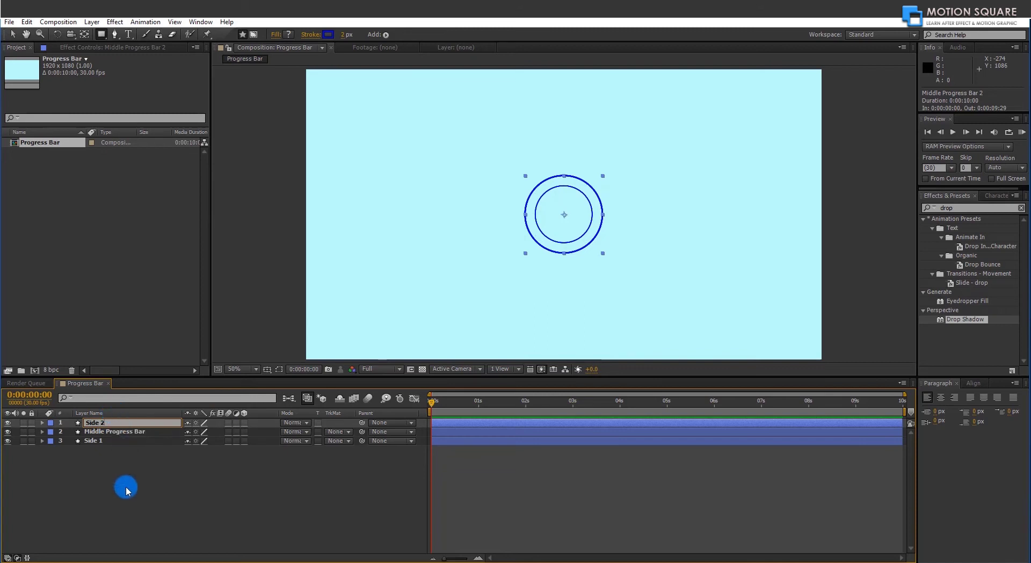
left_click(126, 485)
- Scale the Side 2 ring up to 359% as the outermost ring
left_click(107, 423)
key("s")
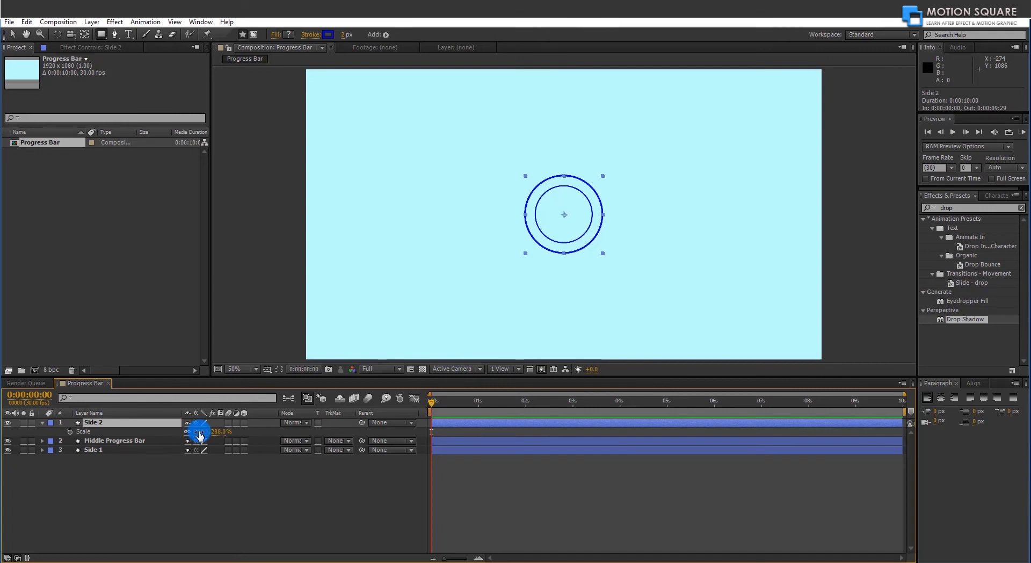
left_click_drag(201, 431, 239, 433)
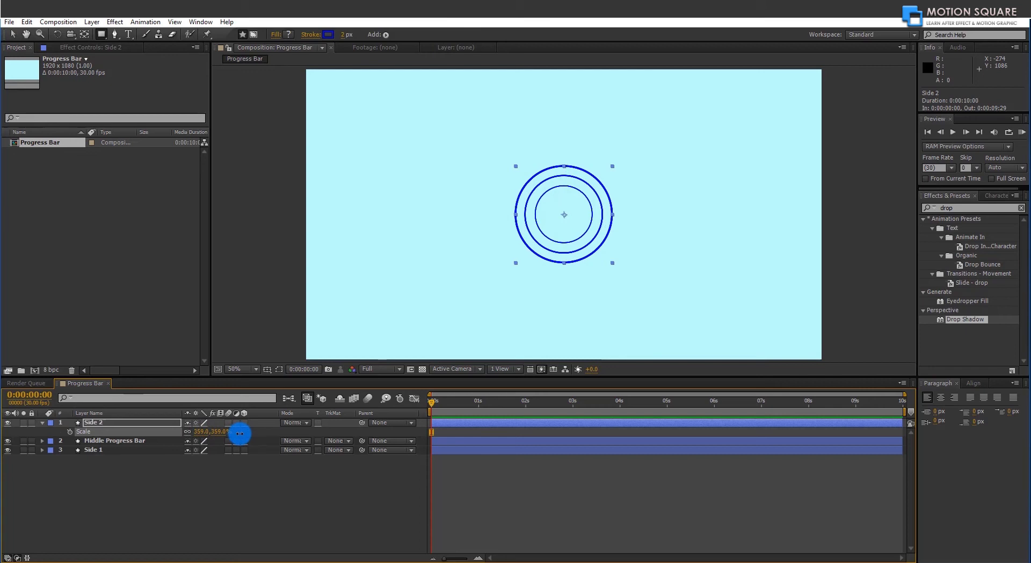
left_click(194, 473)
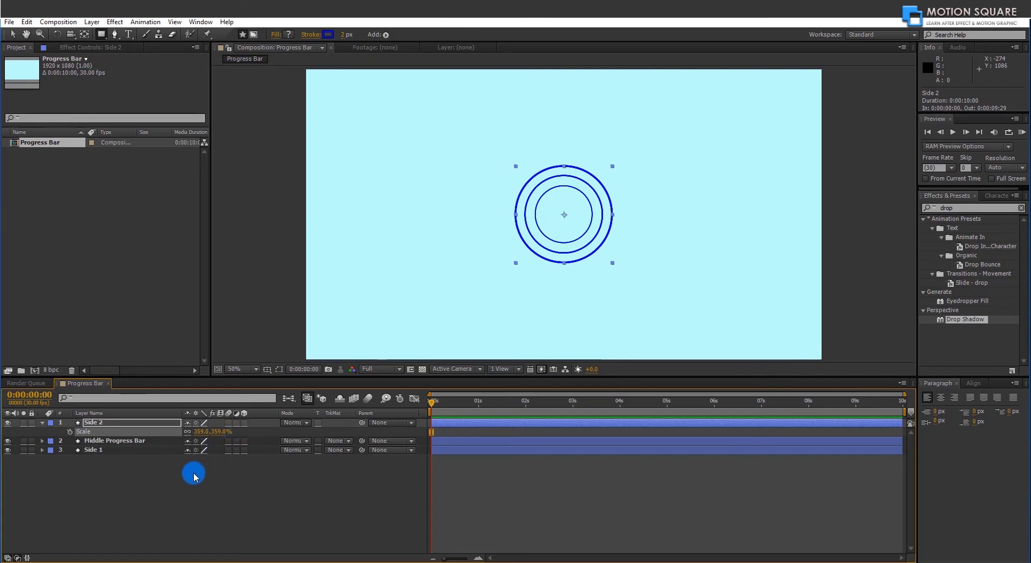
- Set the Middle Progress Bar's Stroke 1 width to 16
left_click(104, 441)
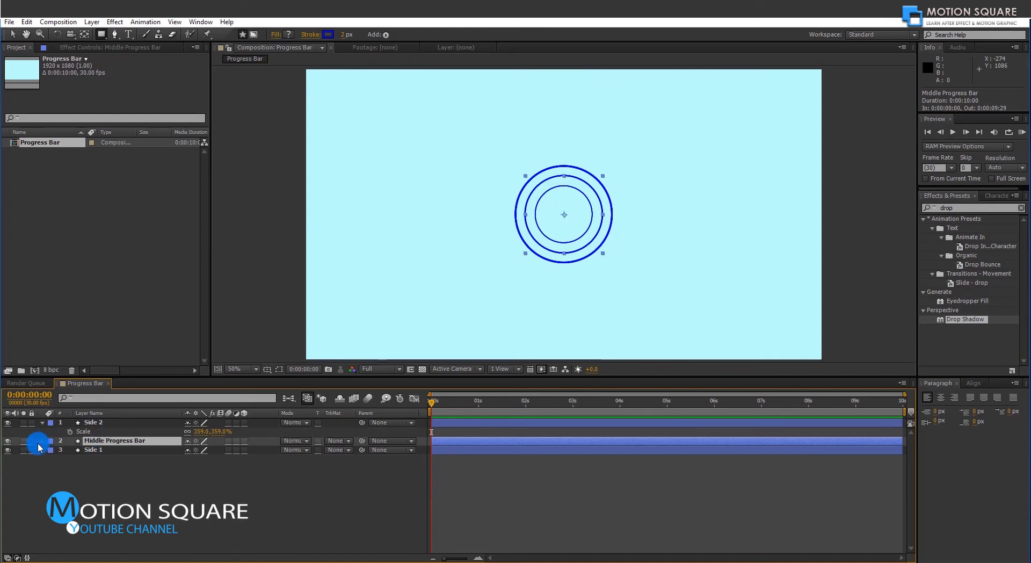
left_click(43, 441)
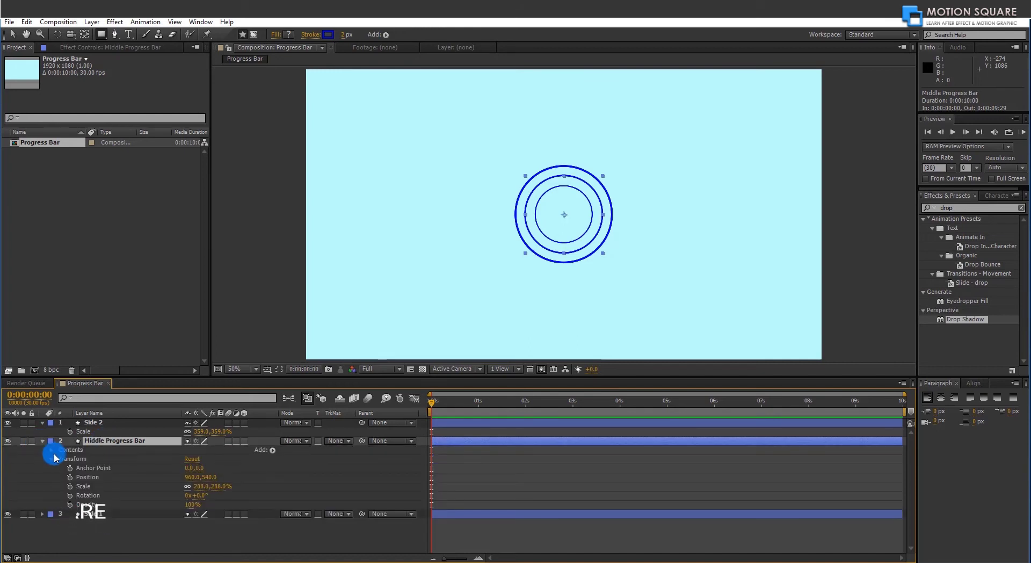
left_click(51, 451)
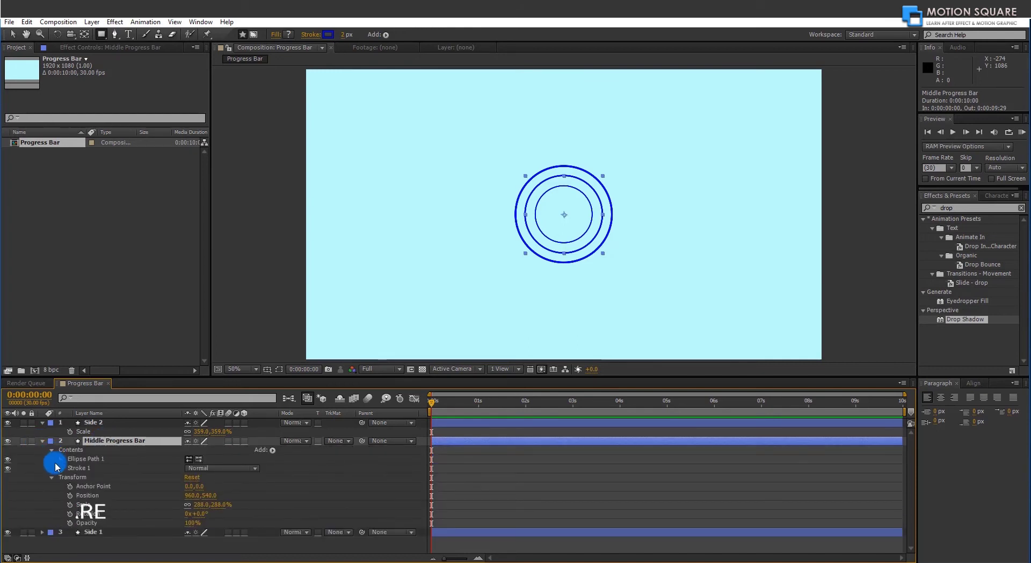
left_click(52, 478)
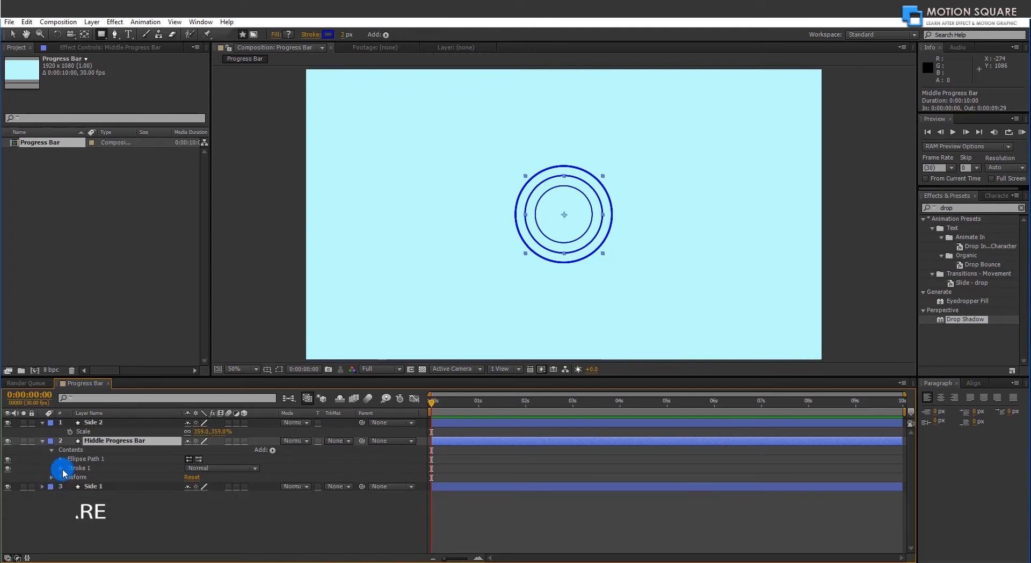
left_click(61, 469)
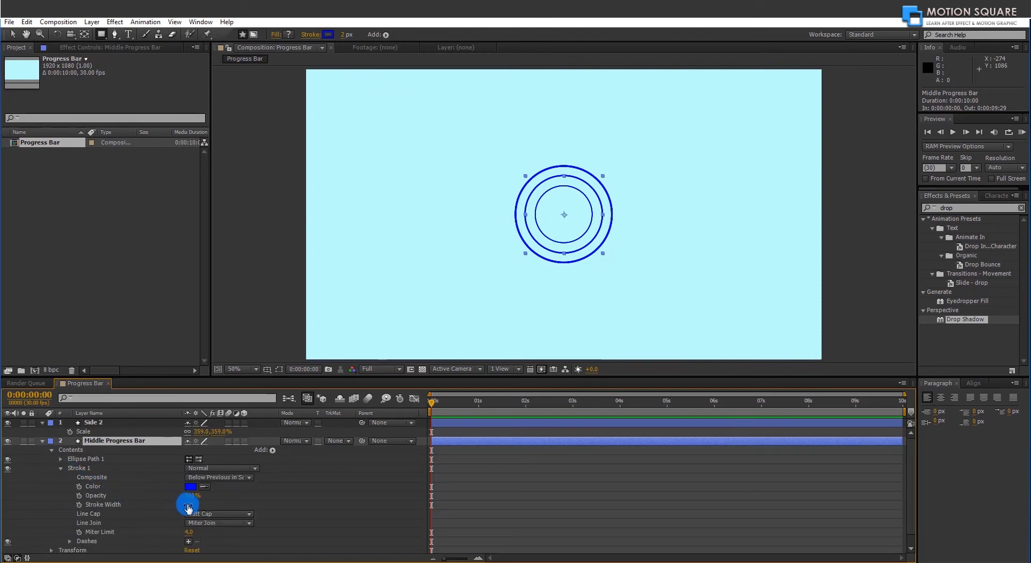
left_click_drag(188, 508, 195, 505)
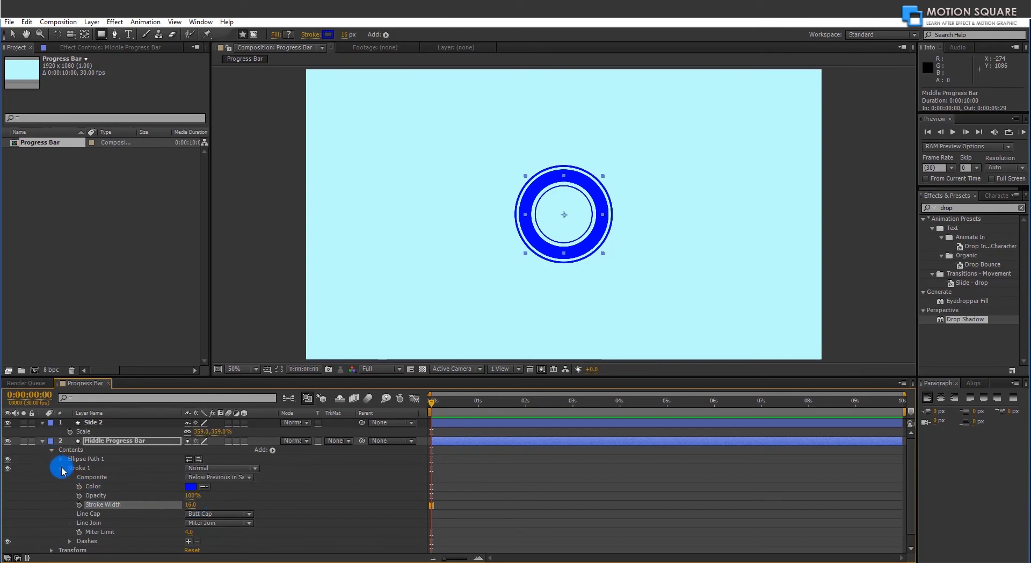
left_click(62, 469)
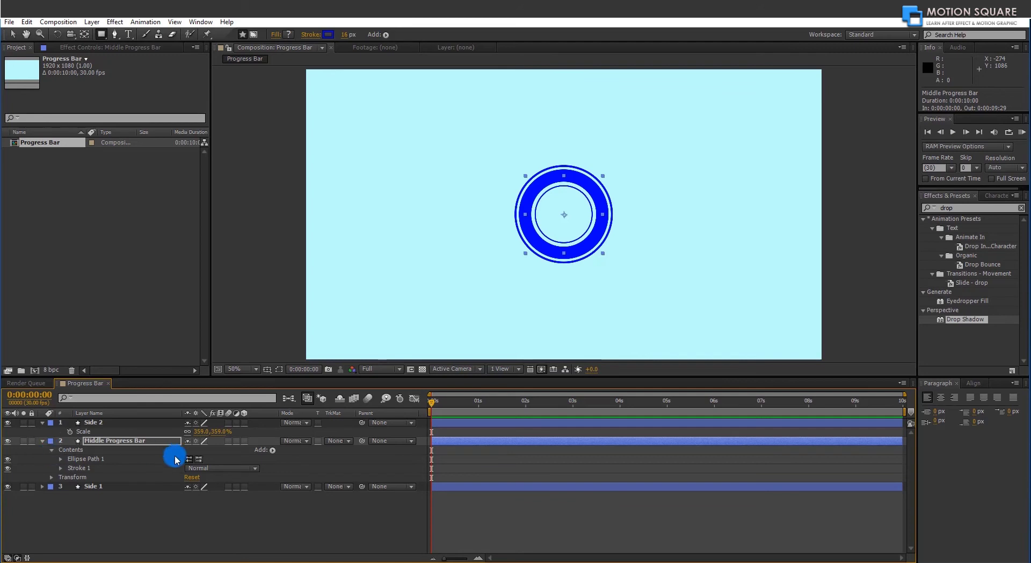
- Add Trim Paths 1 to Middle Progress Bar and expand its Start, End and Offset
left_click(273, 450)
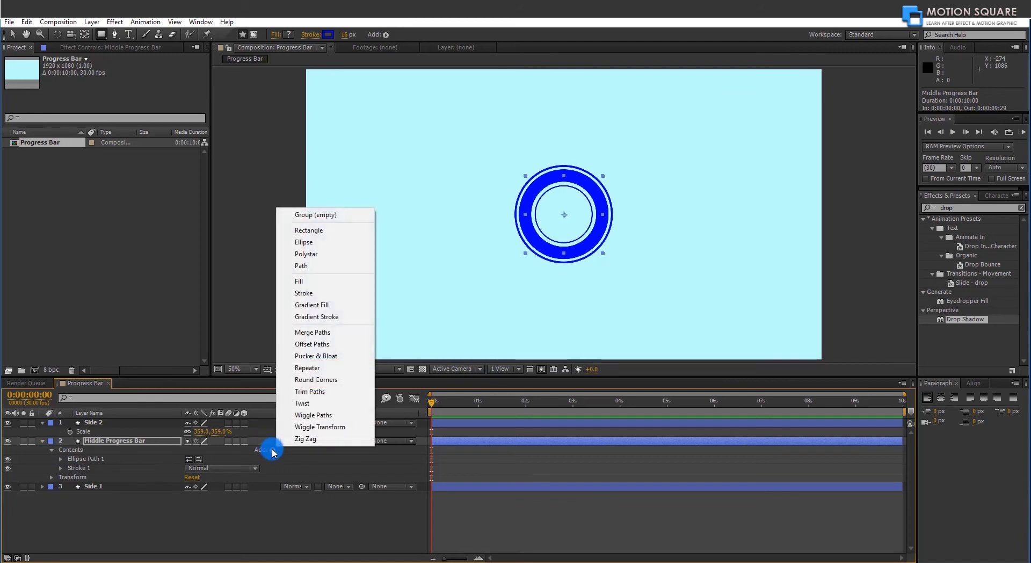
left_click(315, 394)
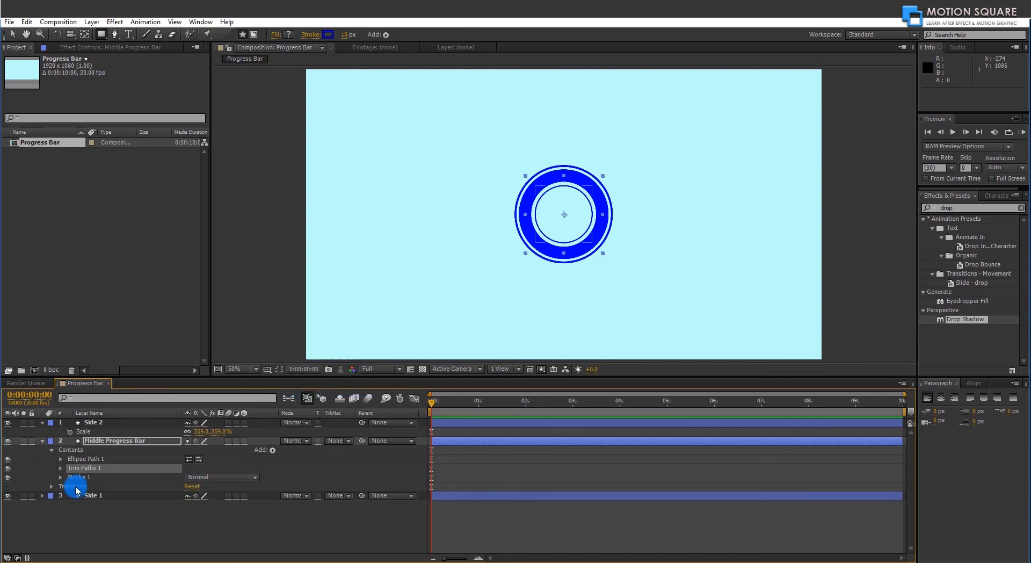
left_click(61, 469)
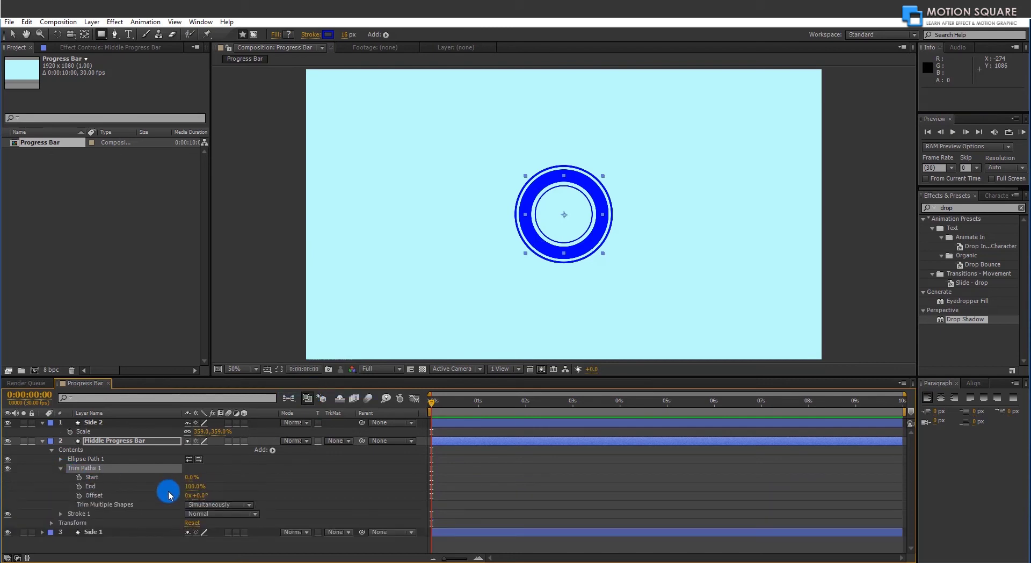
- Keyframe Trim Paths End at 100% on the last frame and 0% at 0:00
mouse_move(199, 492)
left_mouse_down()
mouse_move(174, 484)
mouse_move(202, 485)
mouse_move(138, 484)
mouse_move(213, 492)
left_mouse_up()
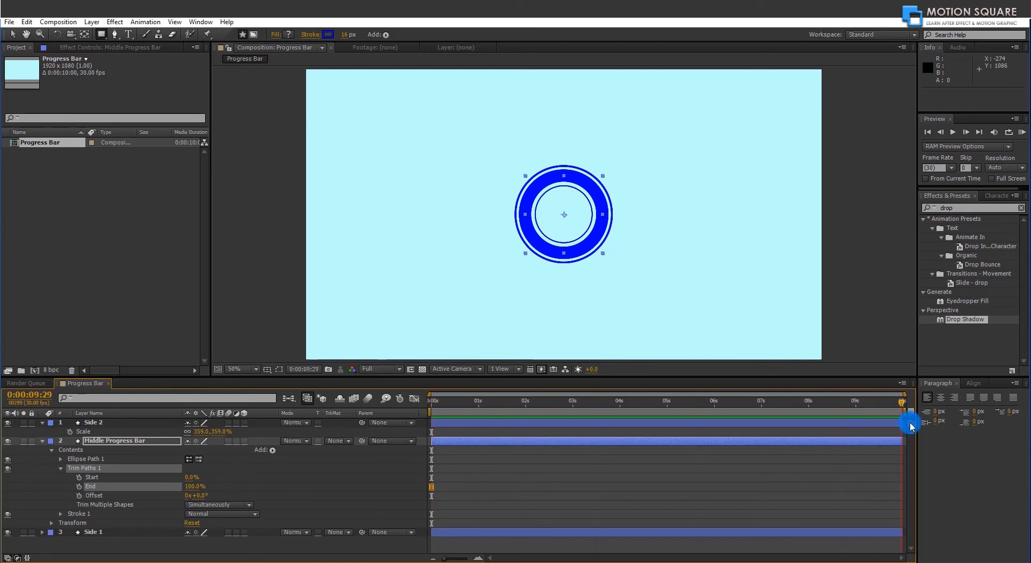
left_click(93, 490)
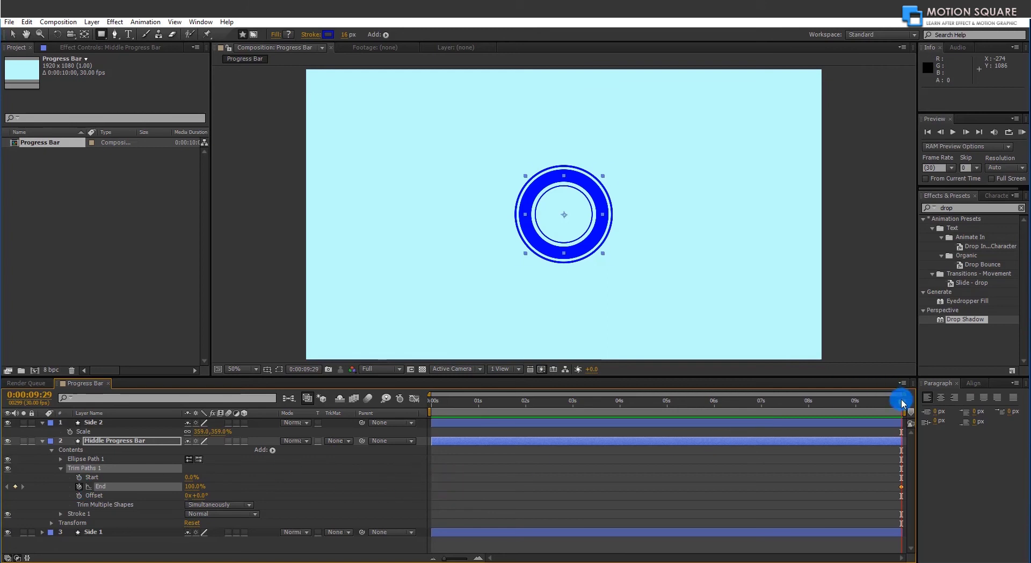
left_click_drag(530, 399, 403, 404)
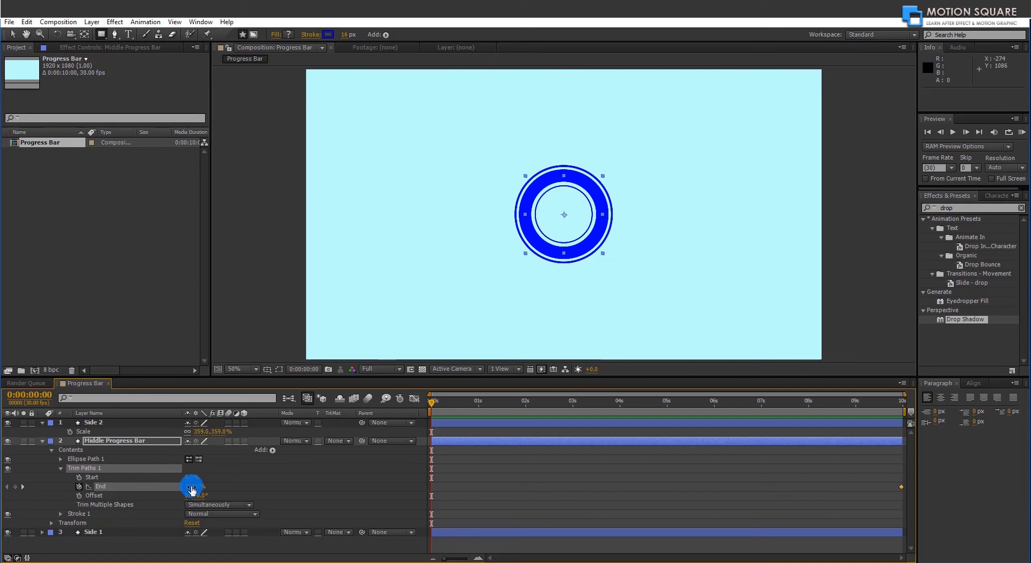
left_click_drag(189, 486, 115, 487)
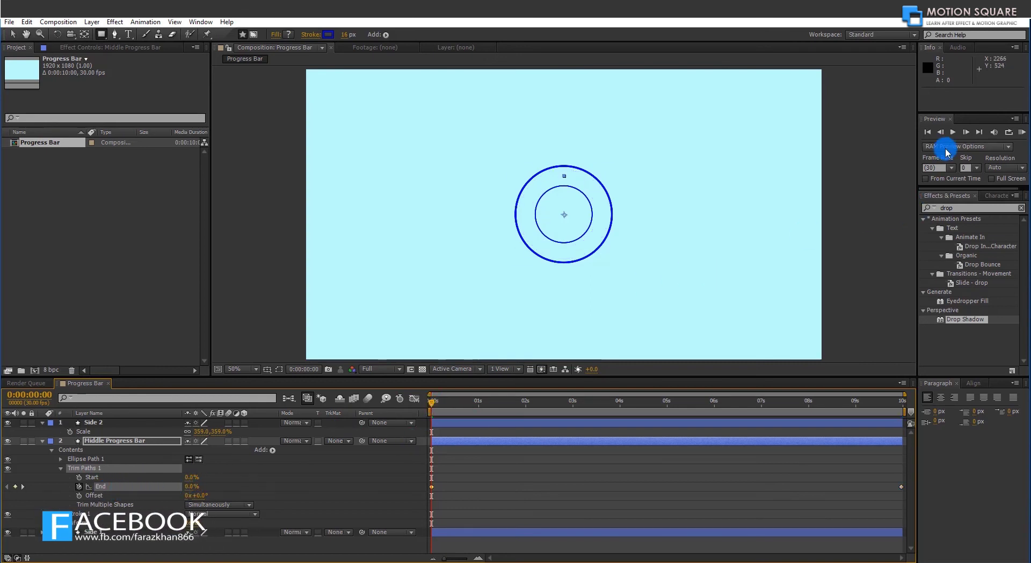
- Preview the Progress Bar animation as the middle ring fills clockwise, then stop playback
left_click(953, 134)
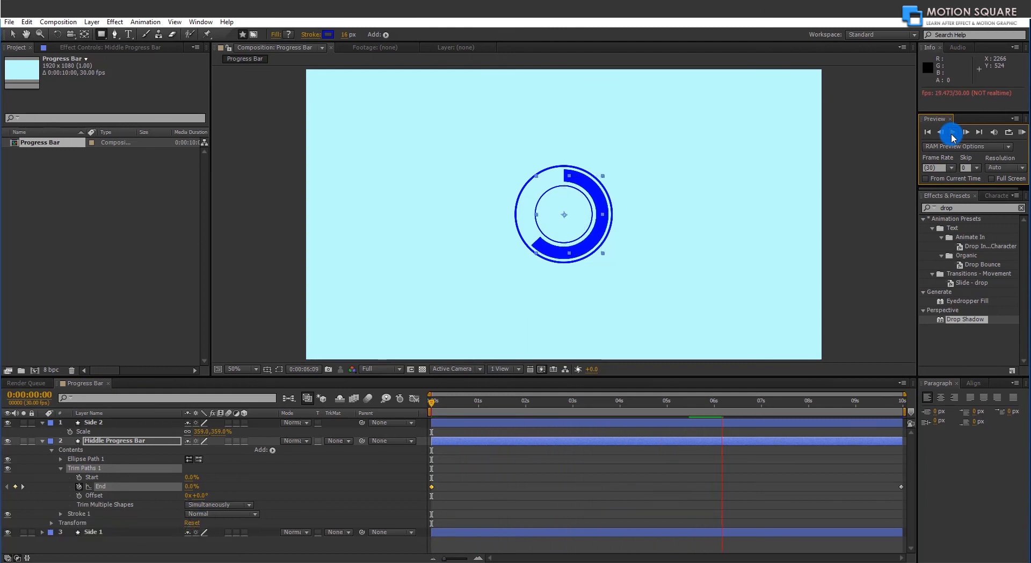
left_click(1022, 132)
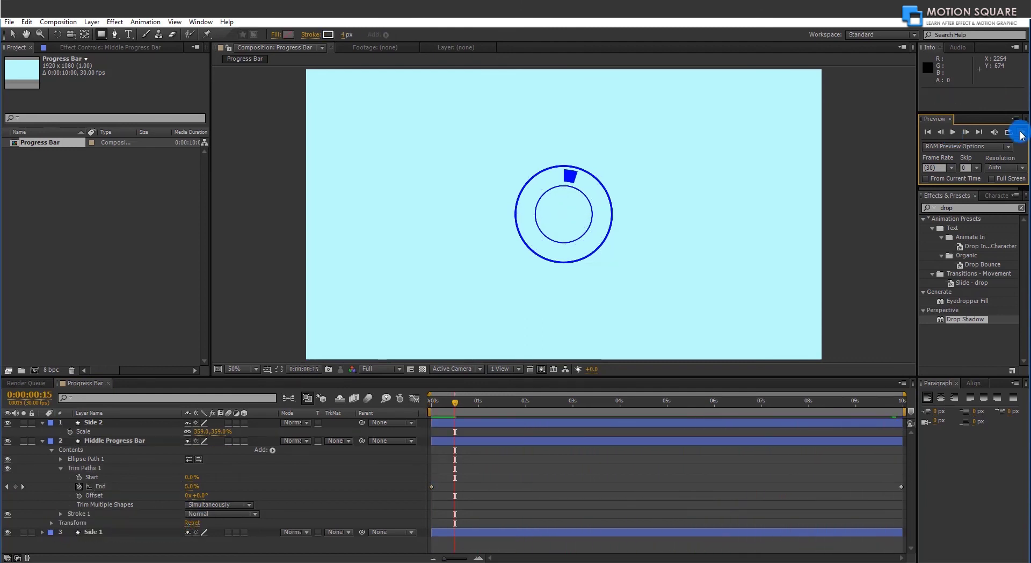
left_click(954, 132)
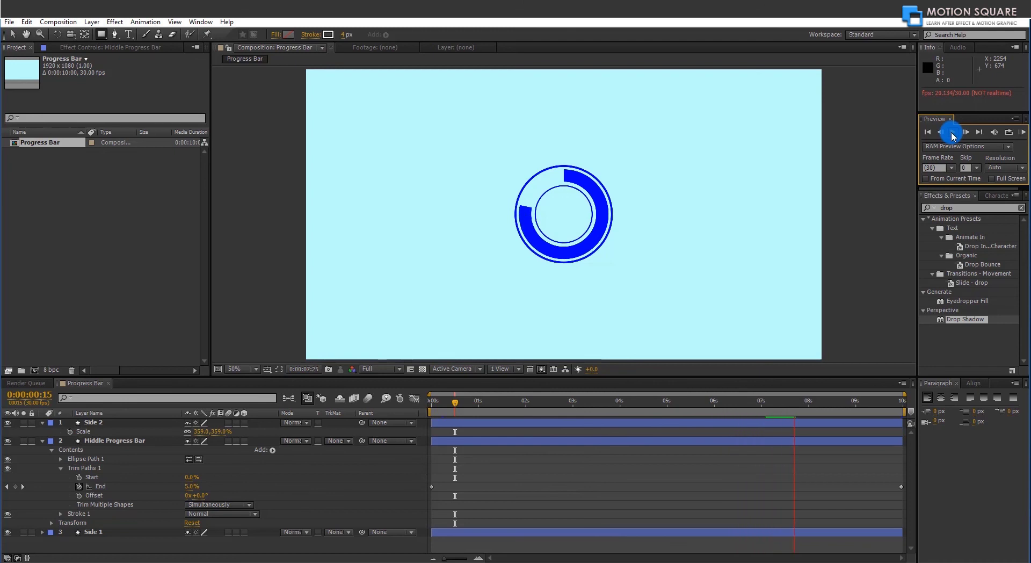
left_click(953, 133)
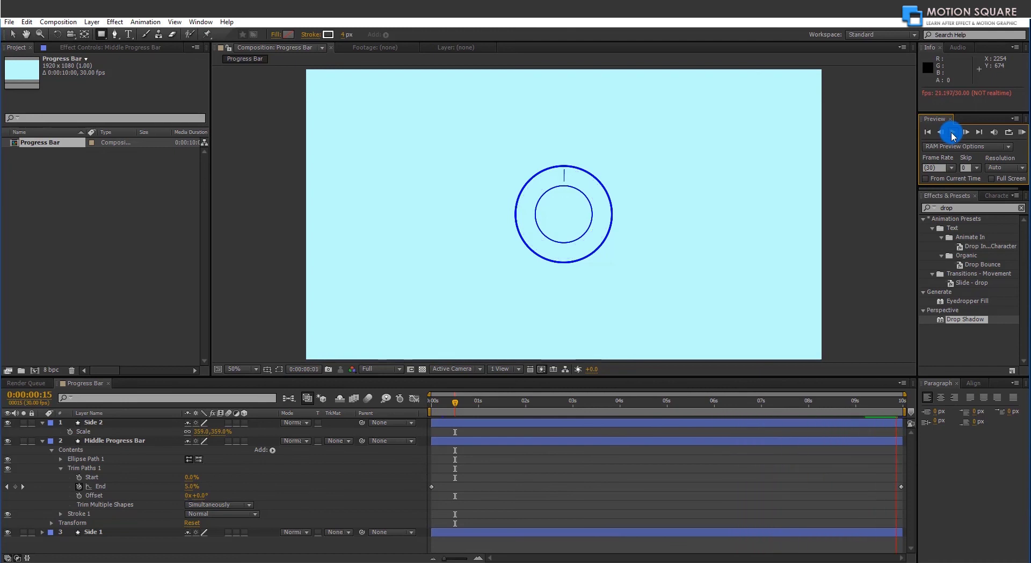